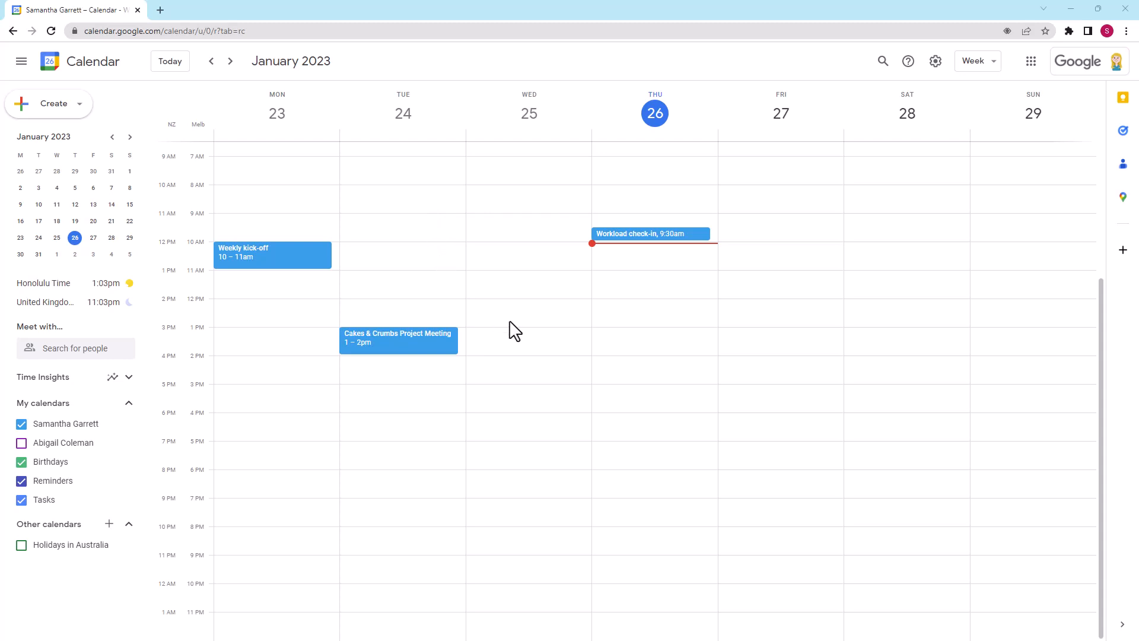
- Check the entry types offered for a new calendar slot and examine the general settings through to the appointment schedules option
{"action": "left_click", "coordinate": [531, 286]}
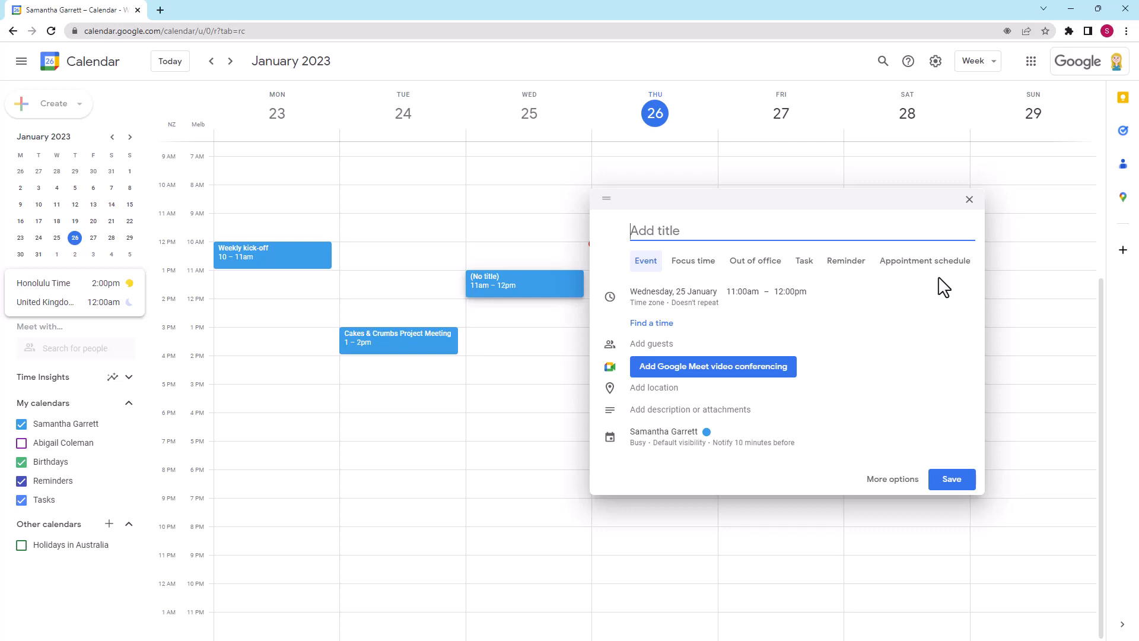
{"action": "left_click", "coordinate": [970, 200]}
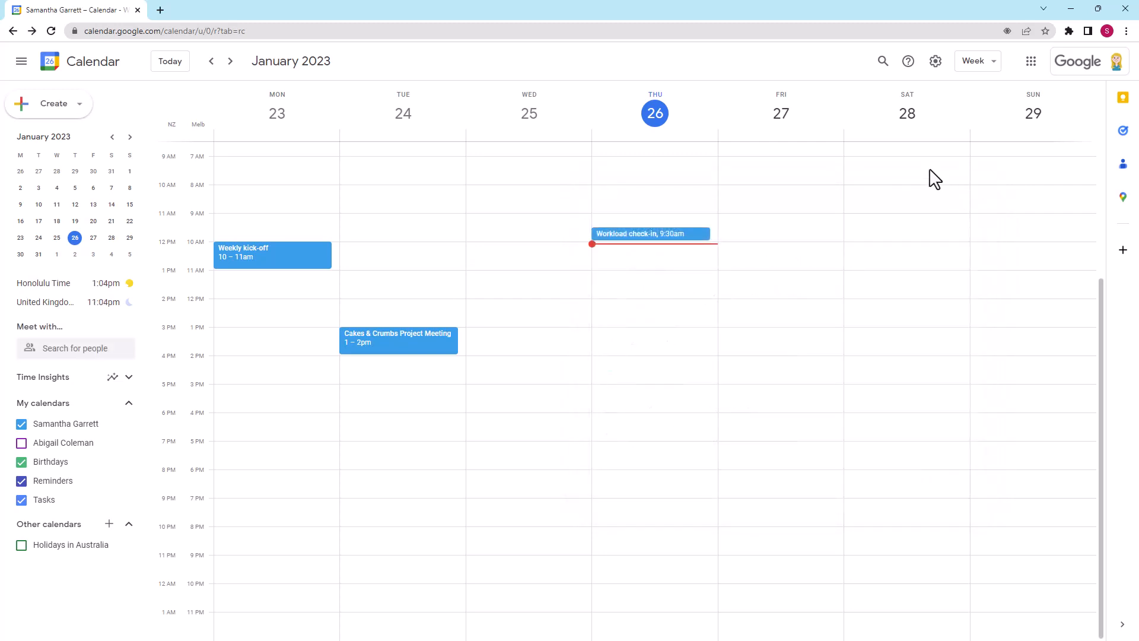
{"action": "left_click", "coordinate": [936, 64]}
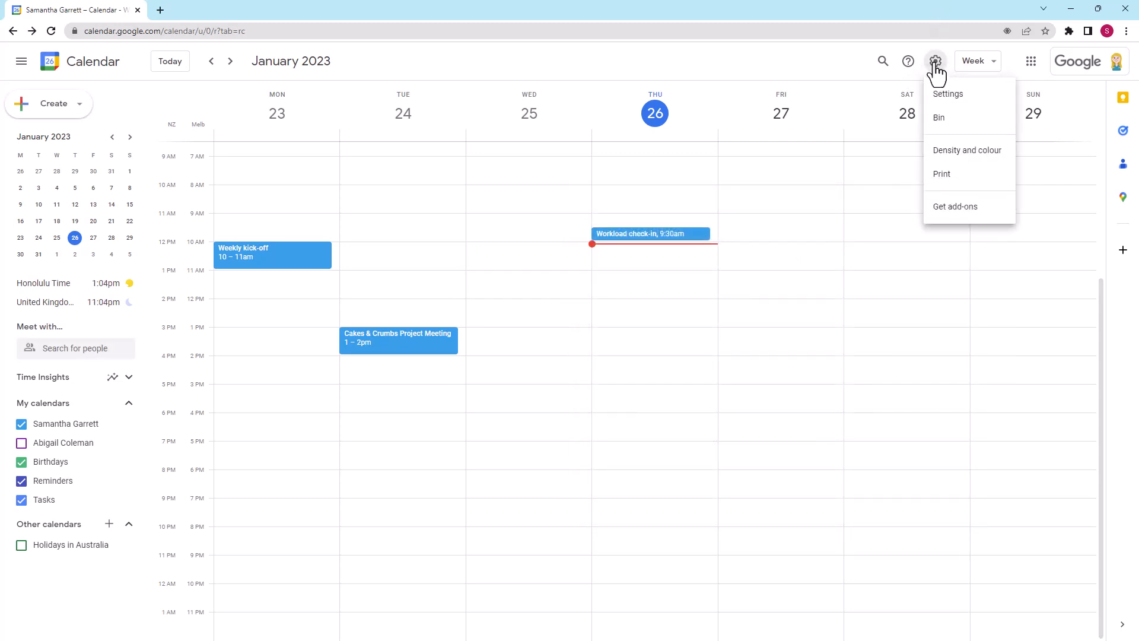
{"action": "left_click", "coordinate": [953, 98]}
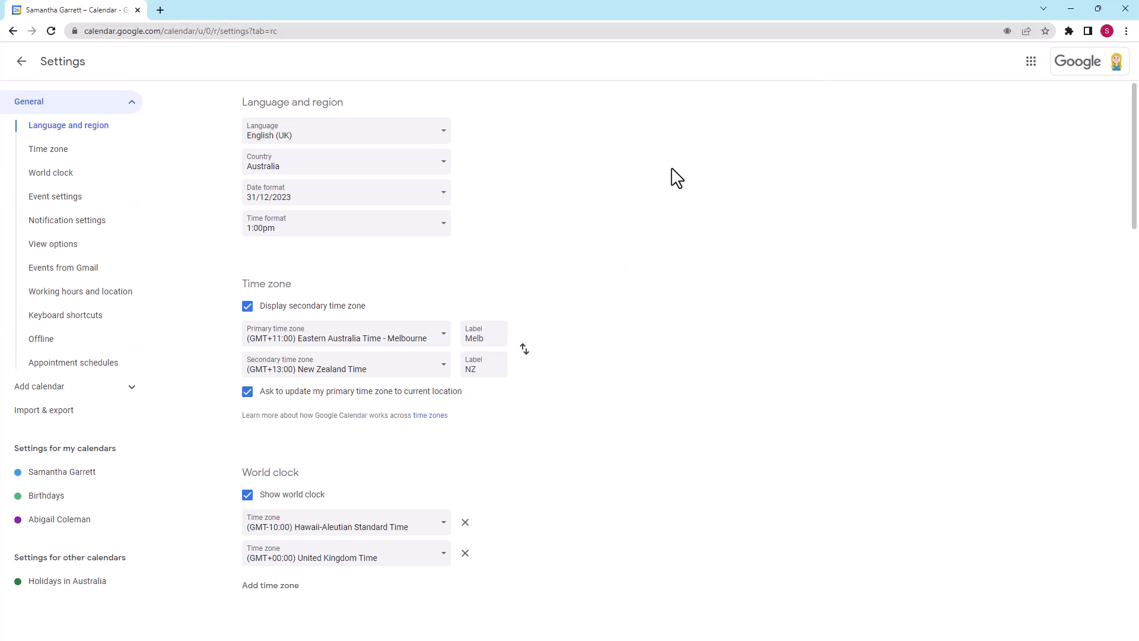
{"action": "scroll", "coordinate": [676, 177], "scroll_direction": "down", "scroll_amount": 7}
{"action": "scroll", "coordinate": [676, 177], "scroll_direction": "down", "scroll_amount": 20}
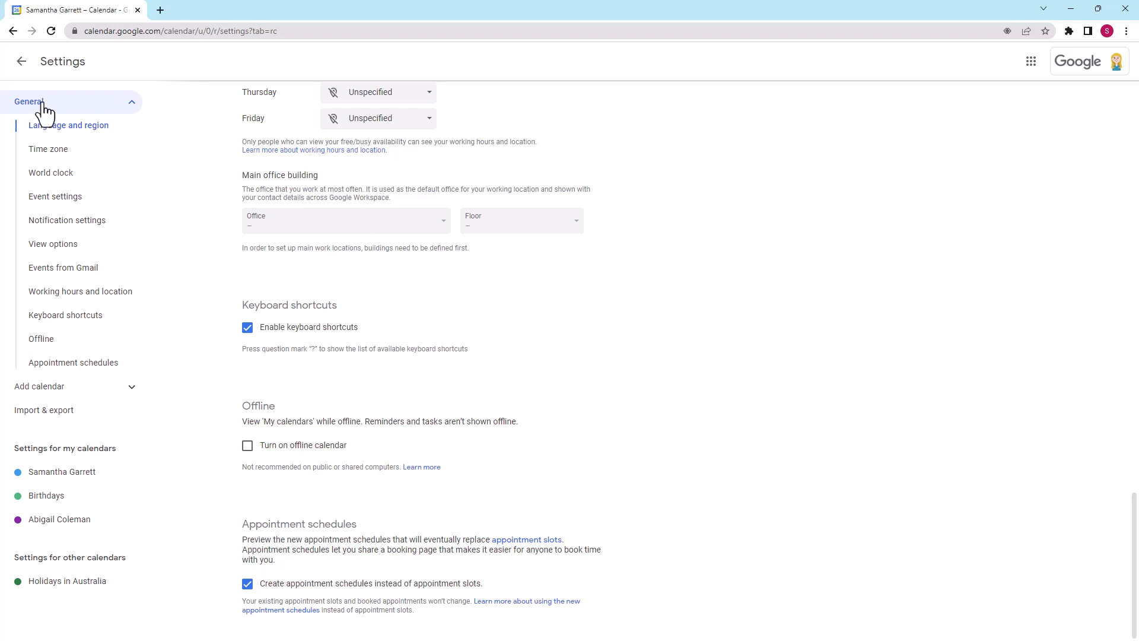
{"action": "left_click", "coordinate": [21, 62]}
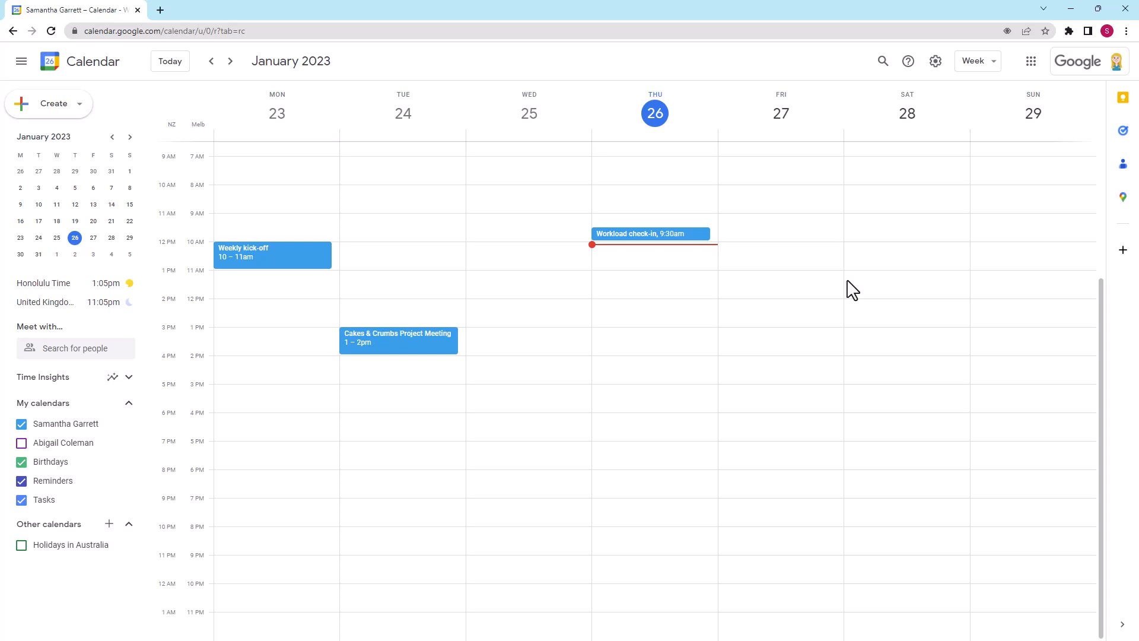
- Create a bookable appointment schedule titled "60 minute meeting"
{"action": "left_click", "coordinate": [761, 249]}
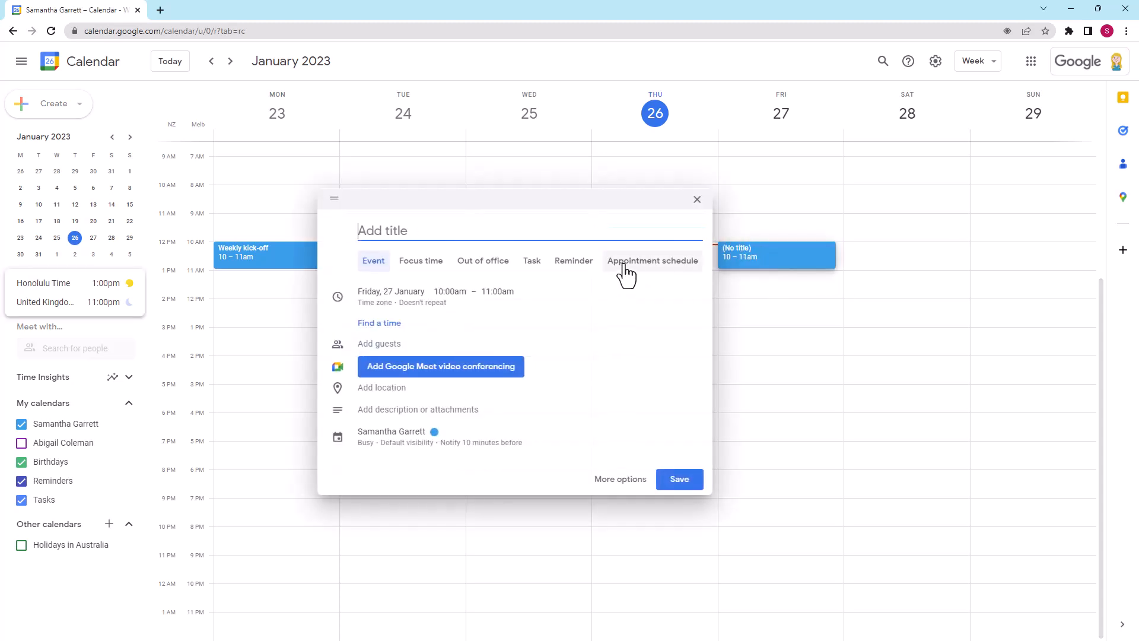
{"action": "left_click", "coordinate": [626, 274]}
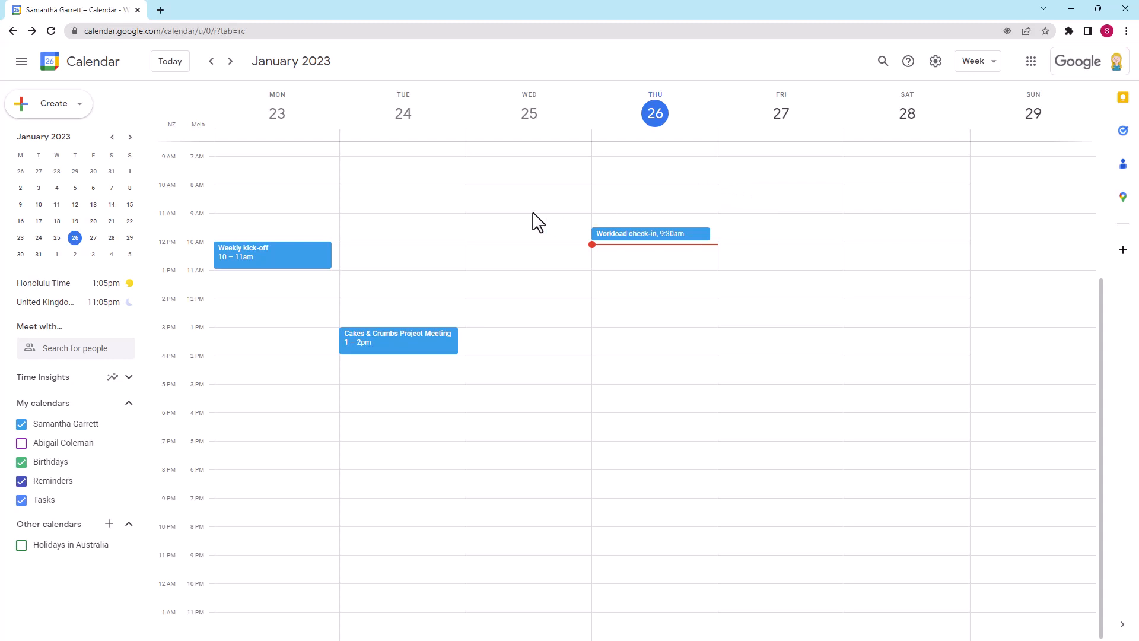
{"action": "left_click", "coordinate": [76, 114]}
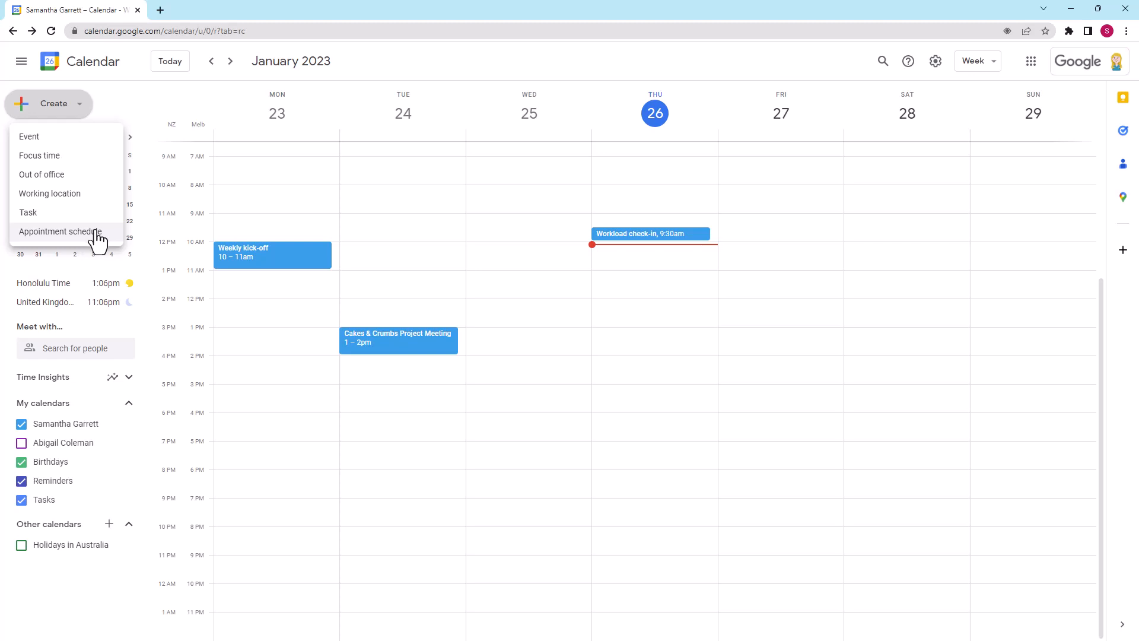
{"action": "left_click", "coordinate": [100, 235]}
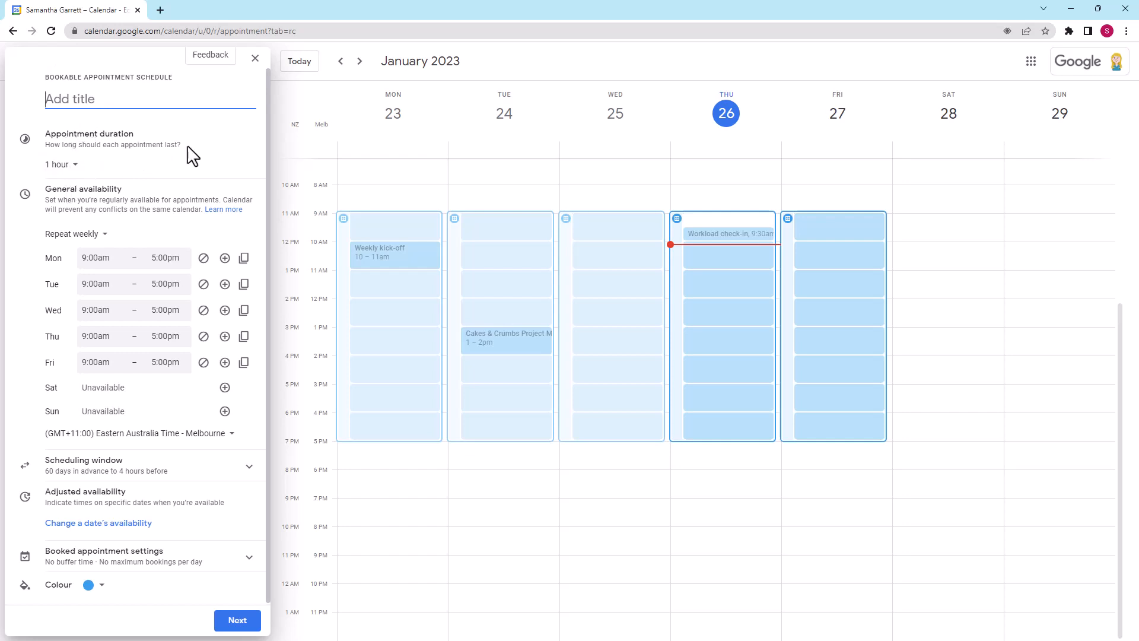
{"action": "type", "text": "60 minute meeting"}
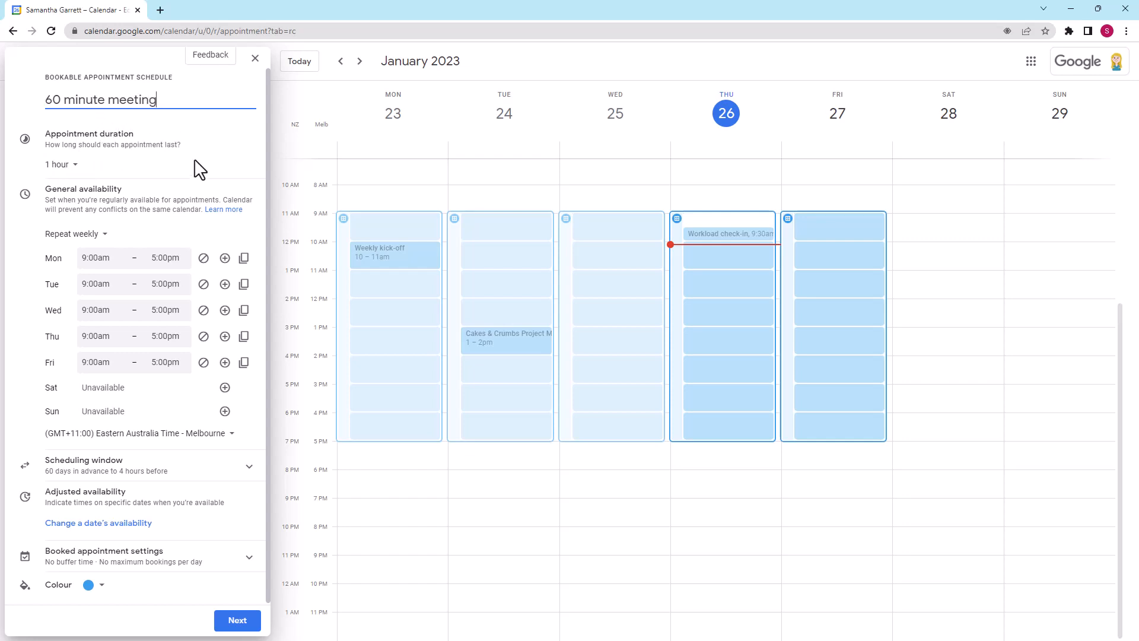
- Examine the appointment duration choices and the scheduling window's date range and advance booking limits
{"action": "scroll", "coordinate": [196, 160], "scroll_direction": "down", "scroll_amount": 1}
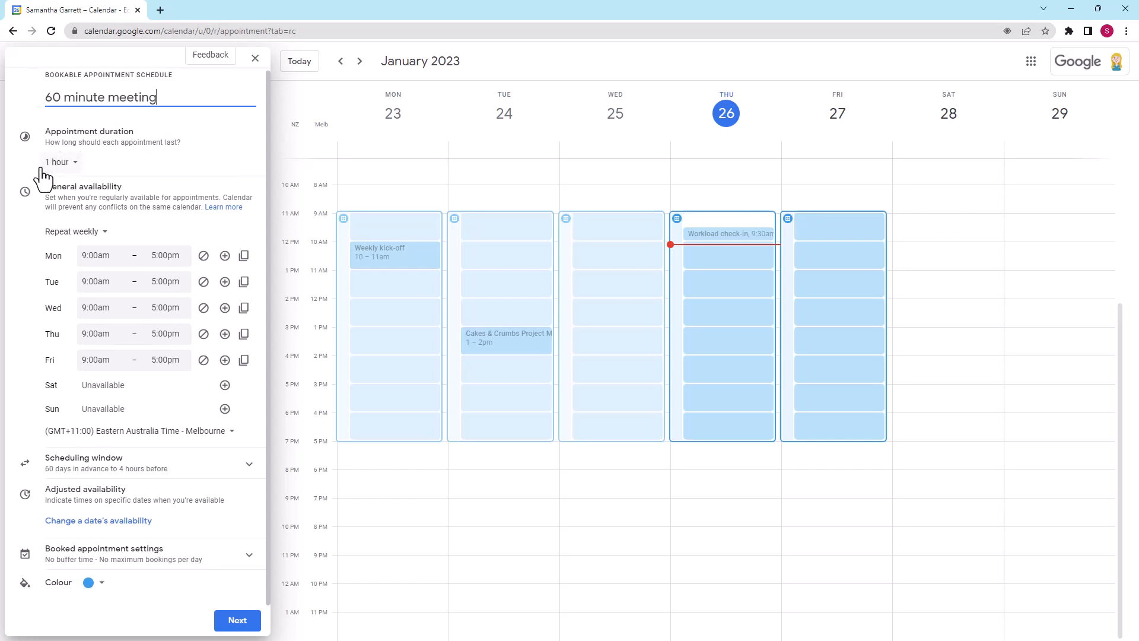
{"action": "left_click", "coordinate": [75, 165]}
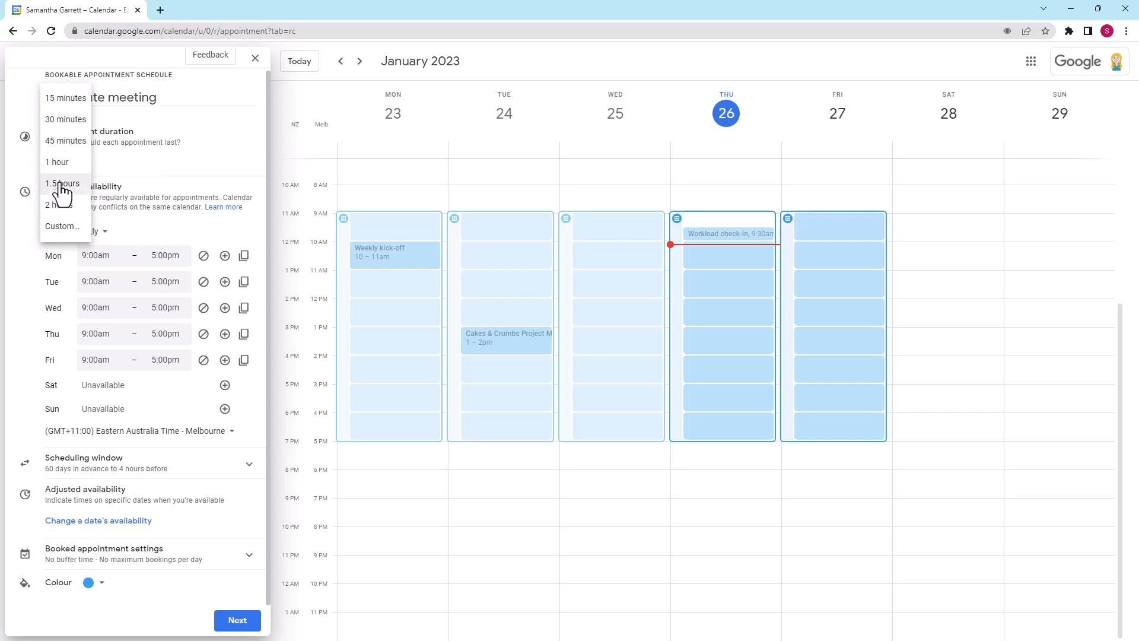
{"action": "left_click", "coordinate": [228, 179]}
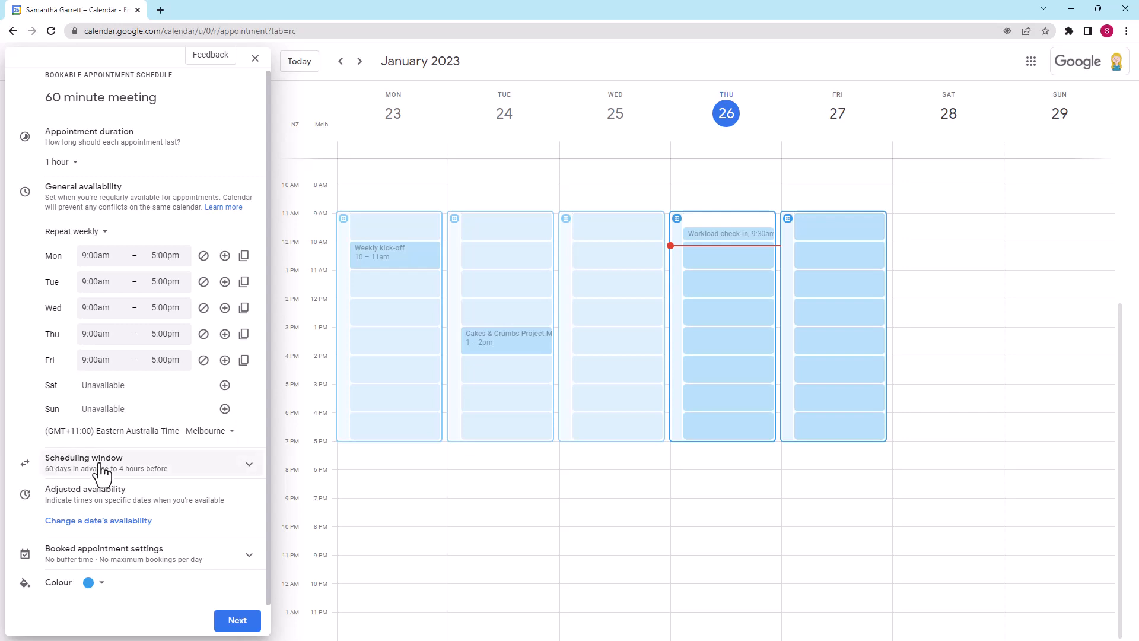
{"action": "left_click", "coordinate": [244, 463]}
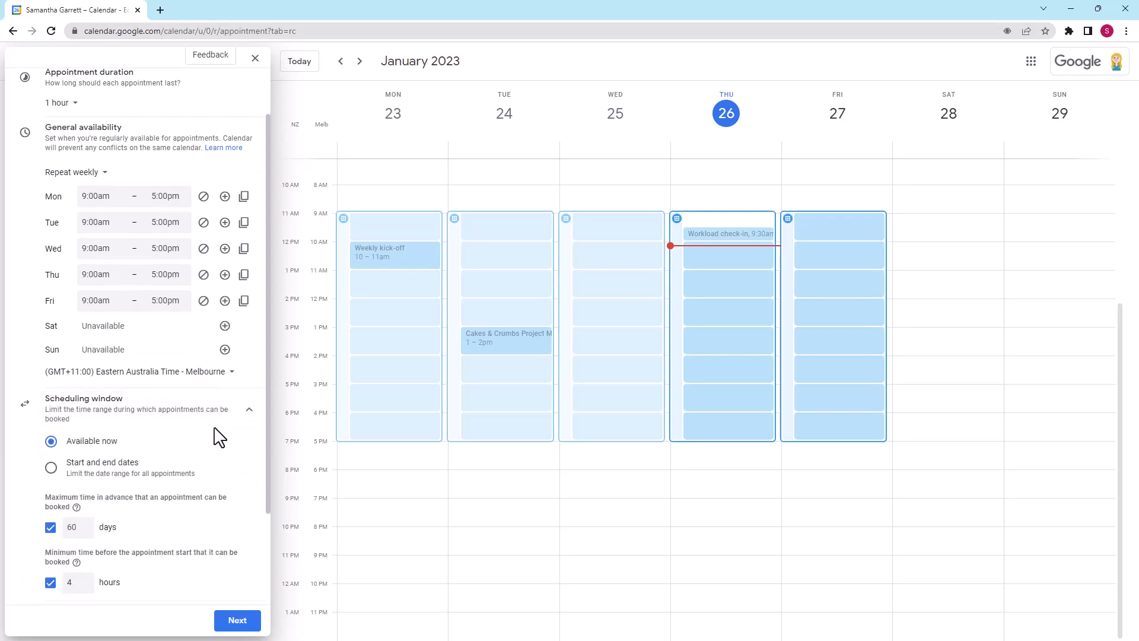
{"action": "scroll", "coordinate": [219, 438], "scroll_direction": "down", "scroll_amount": 2}
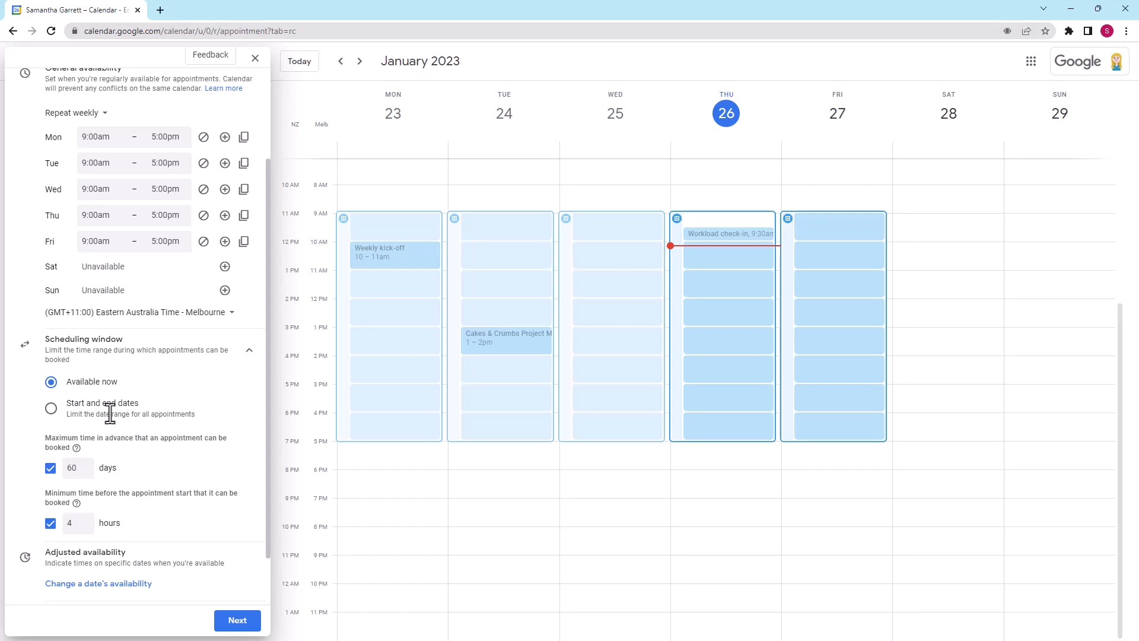
{"action": "scroll", "coordinate": [109, 414], "scroll_direction": "down", "scroll_amount": 1}
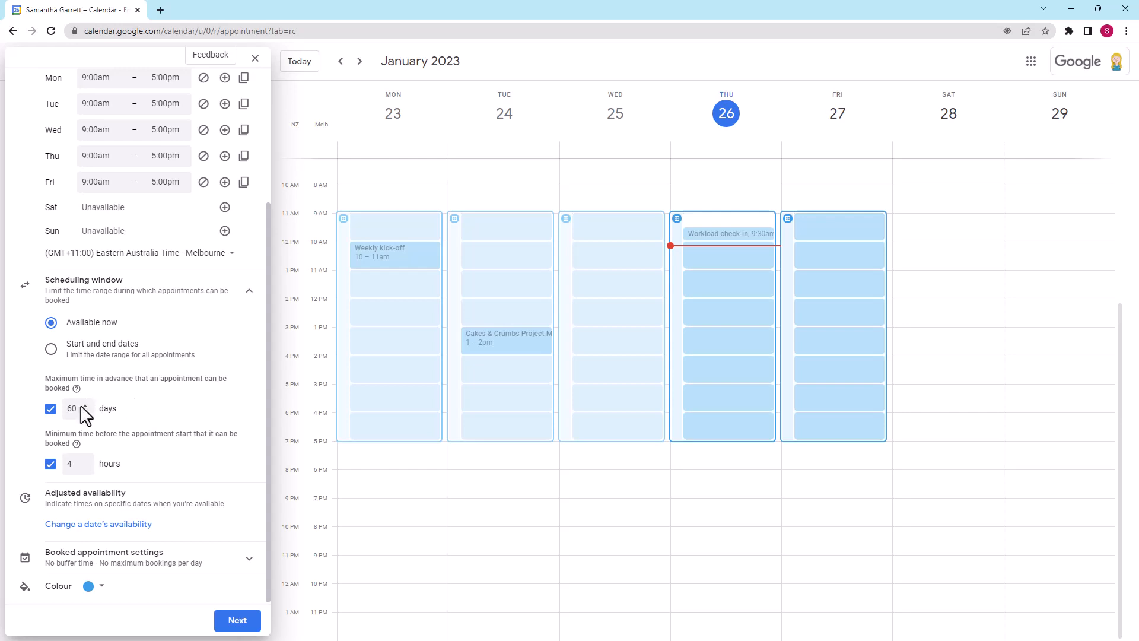
{"action": "scroll", "coordinate": [178, 468], "scroll_direction": "down", "scroll_amount": 1}
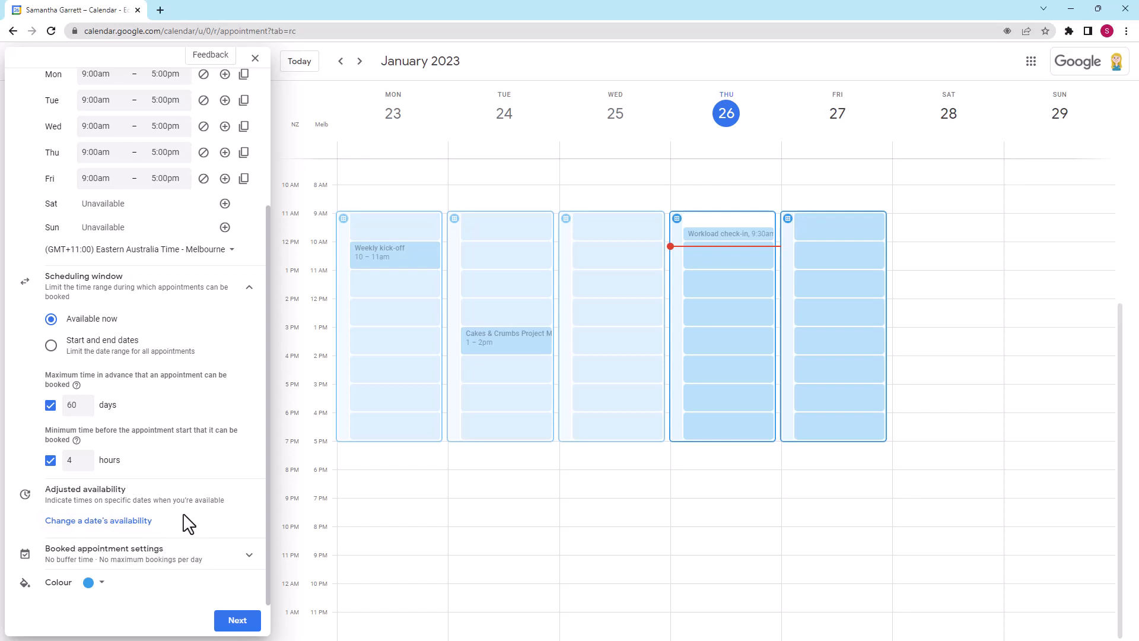
- Add an adjusted availability for 15 Feb 2023 from 10:00am to 1:30pm
{"action": "left_click", "coordinate": [80, 525]}
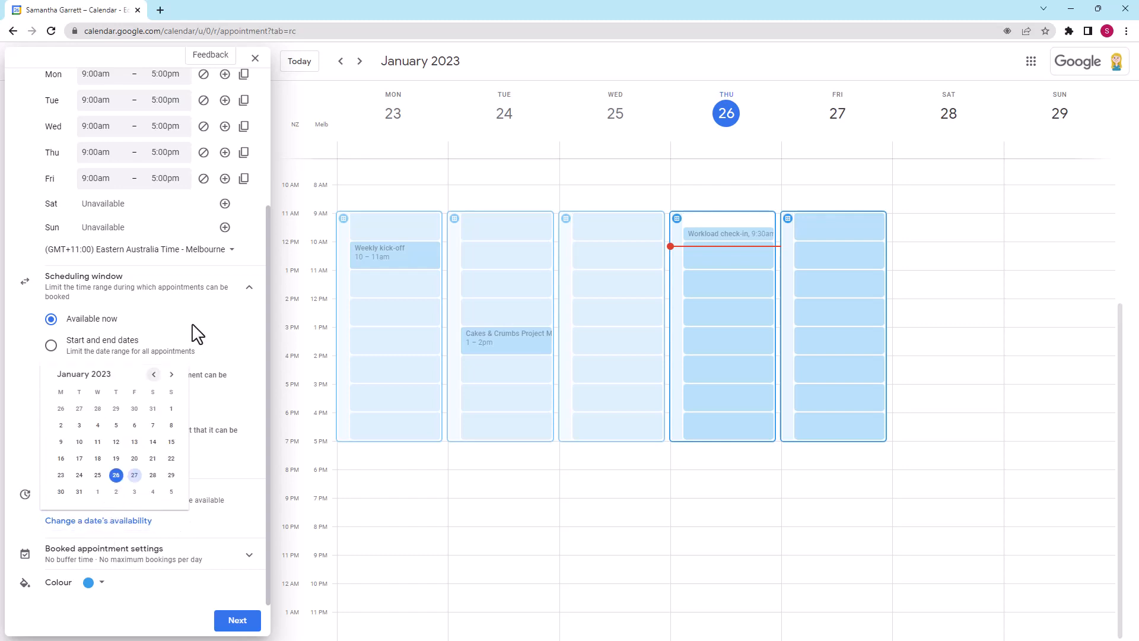
{"action": "left_click", "coordinate": [172, 374]}
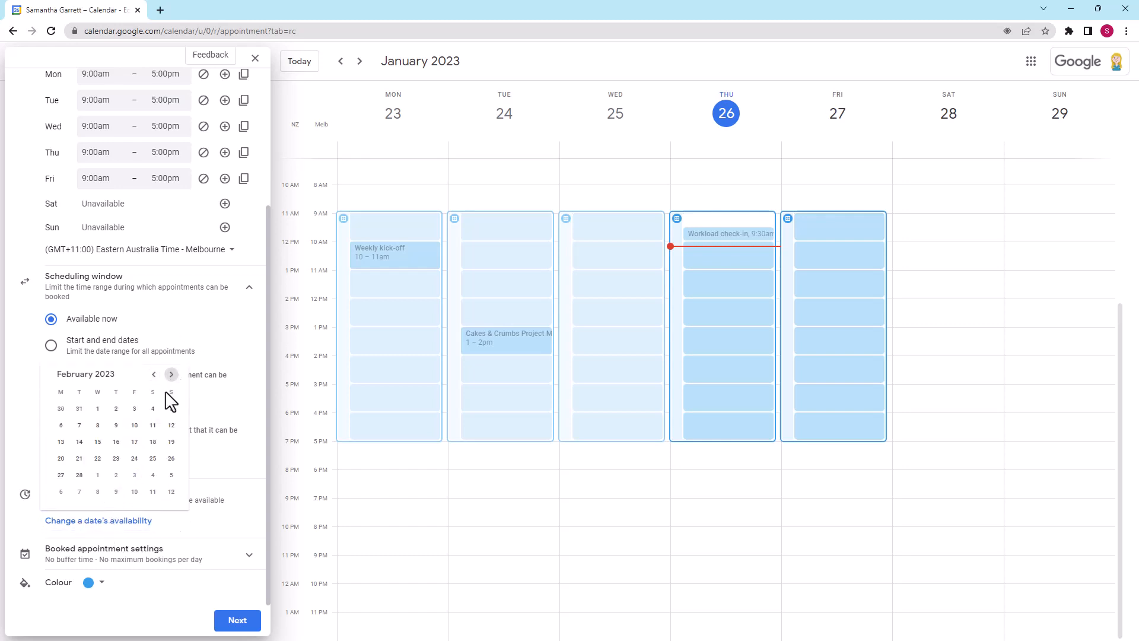
{"action": "left_click", "coordinate": [98, 442]}
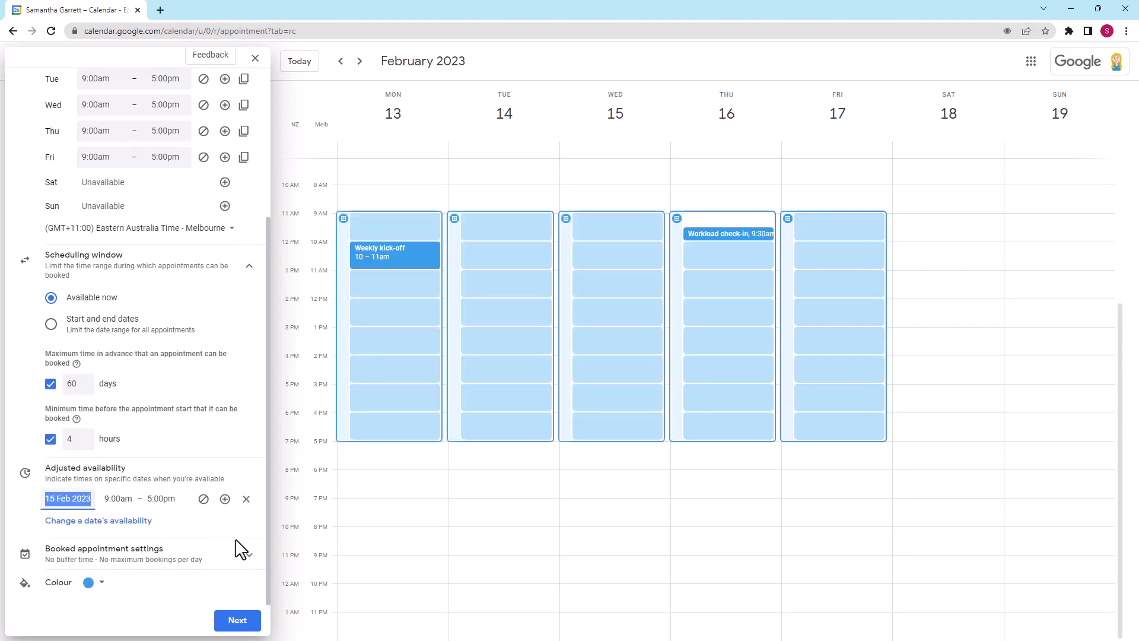
{"action": "left_click", "coordinate": [120, 498]}
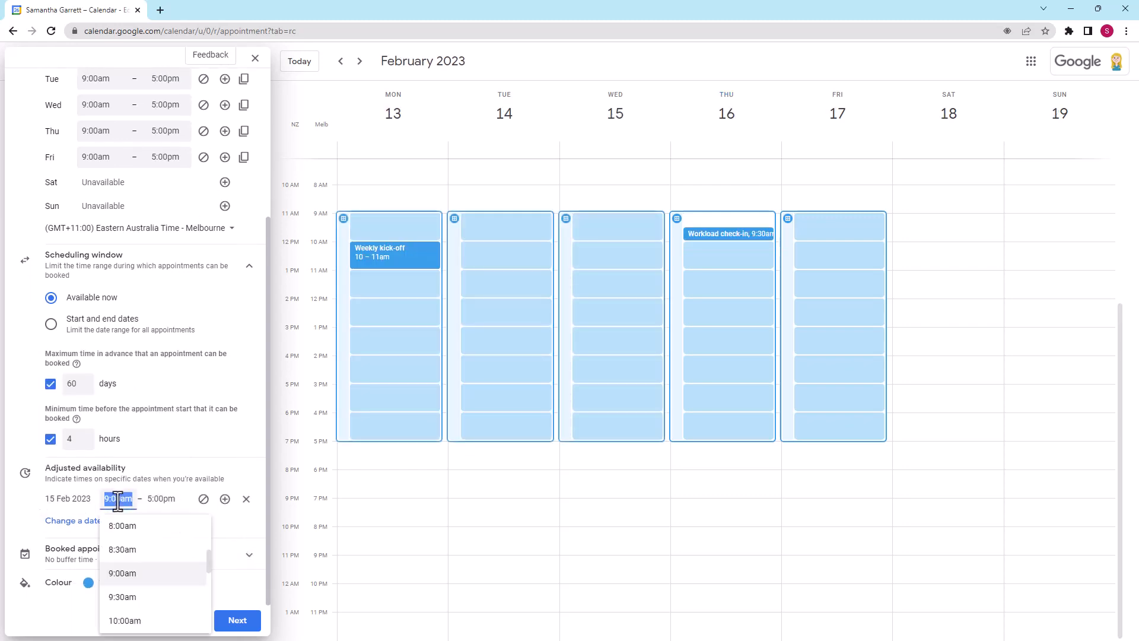
{"action": "left_click", "coordinate": [141, 620]}
{"action": "left_click", "coordinate": [163, 498]}
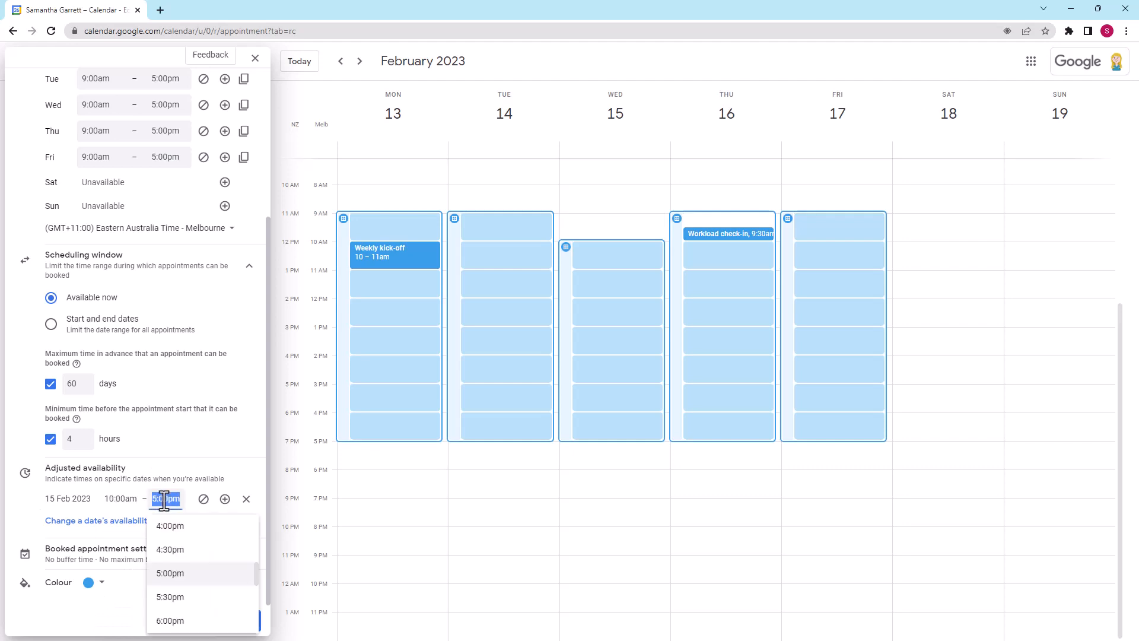
{"action": "scroll", "coordinate": [170, 558], "scroll_direction": "up", "scroll_amount": 3}
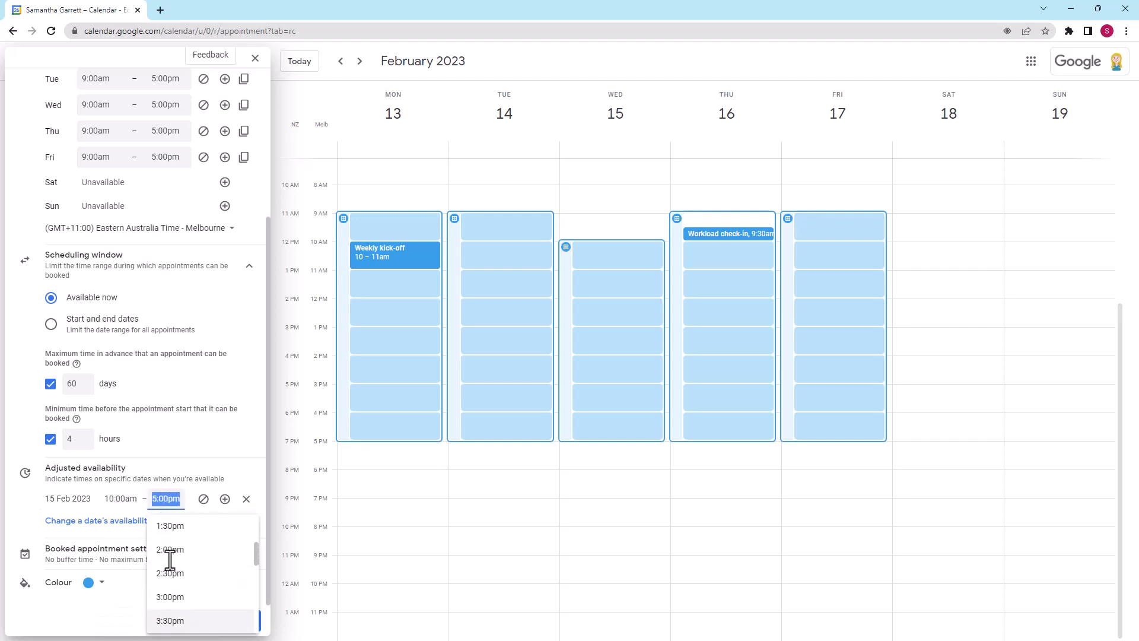
{"action": "left_click", "coordinate": [172, 525]}
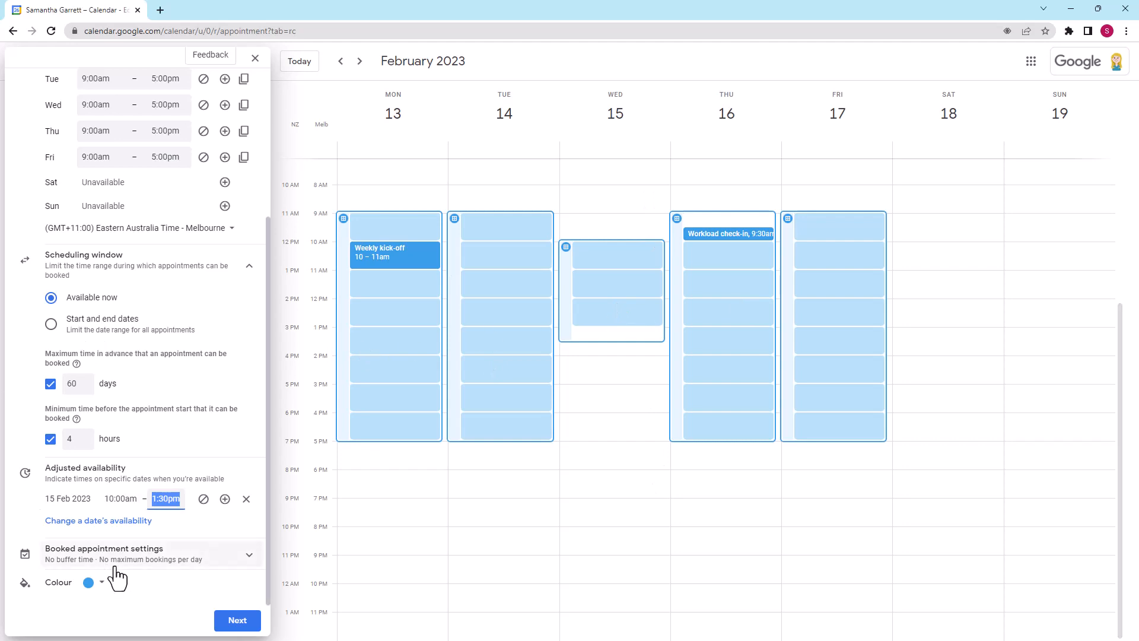
- Expand the booked appointment settings, set the schedule's colour to yellow, and continue to the booking page details
{"action": "left_click", "coordinate": [249, 558]}
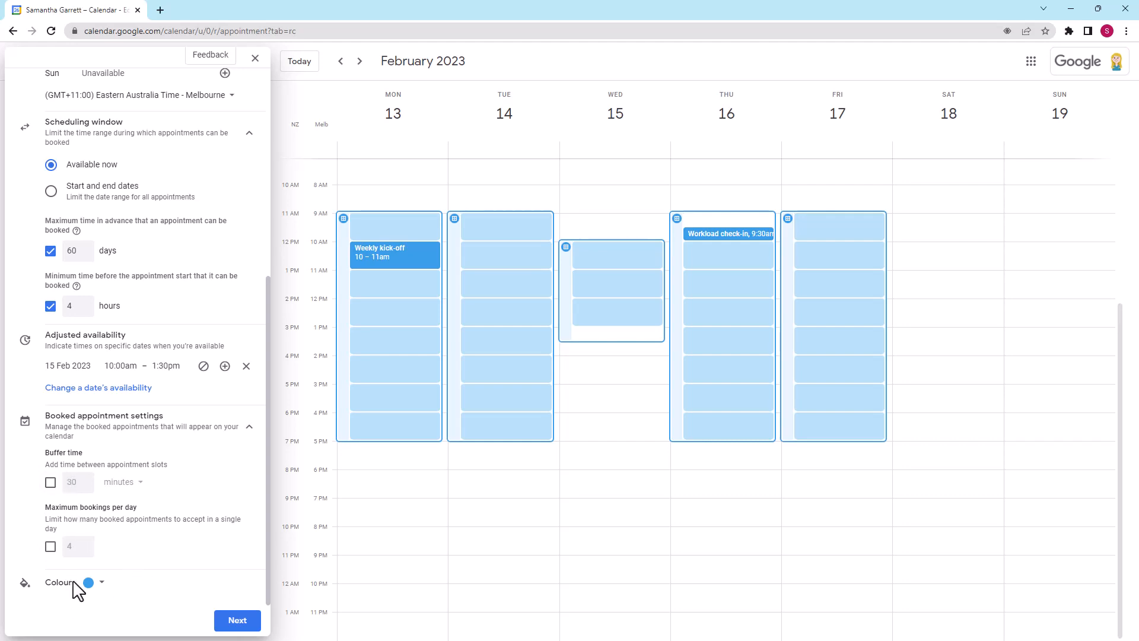
{"action": "left_click", "coordinate": [104, 591]}
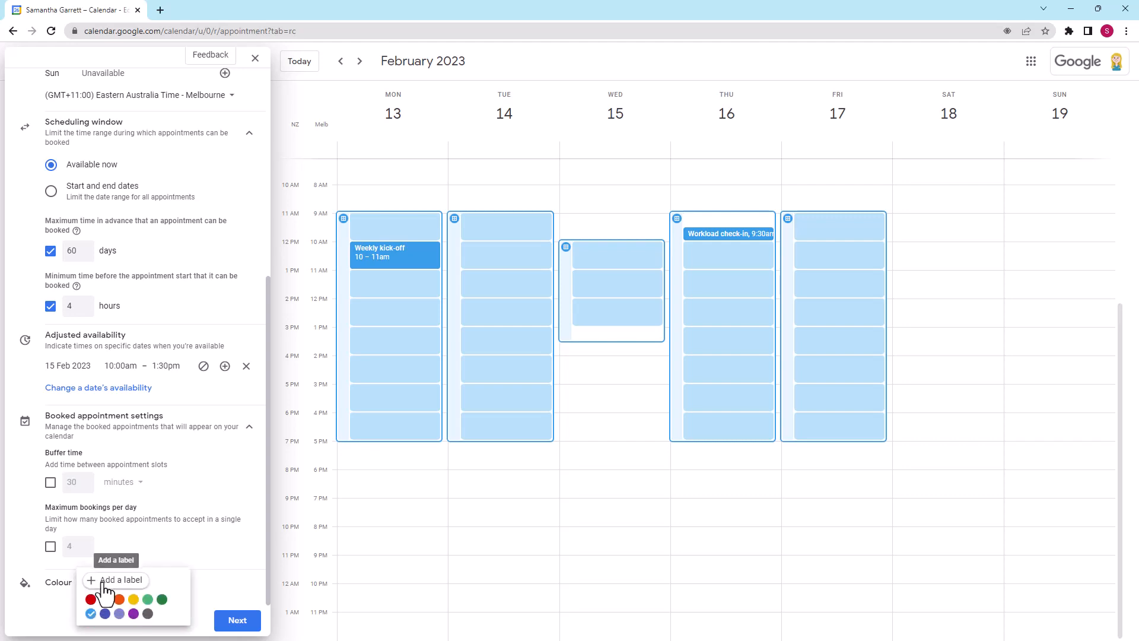
{"action": "left_click", "coordinate": [134, 599]}
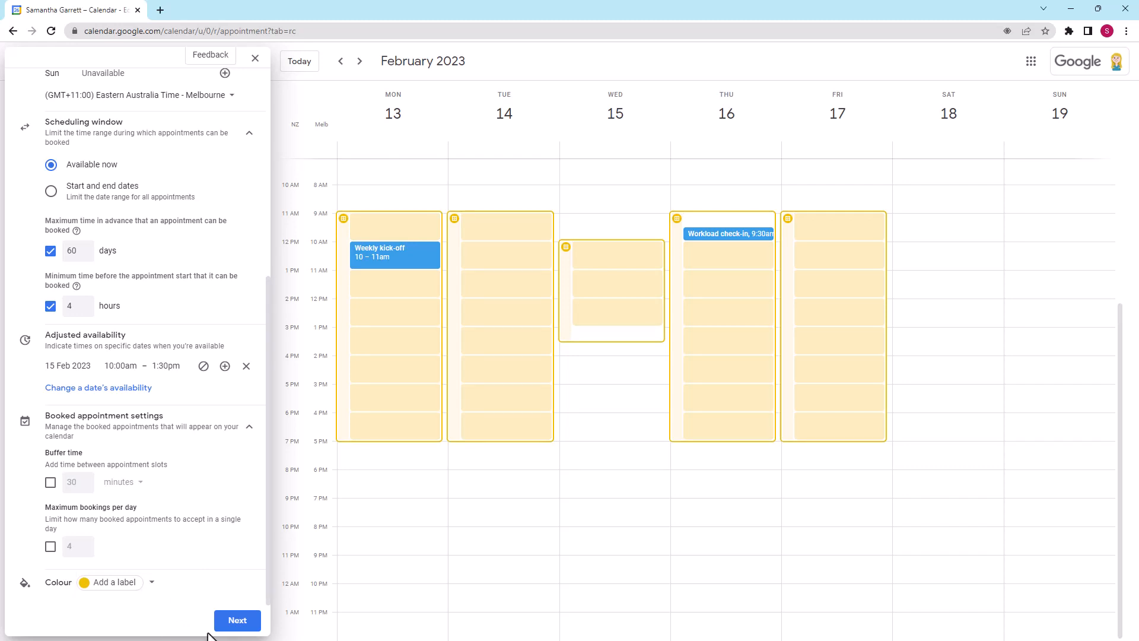
{"action": "left_click", "coordinate": [237, 620]}
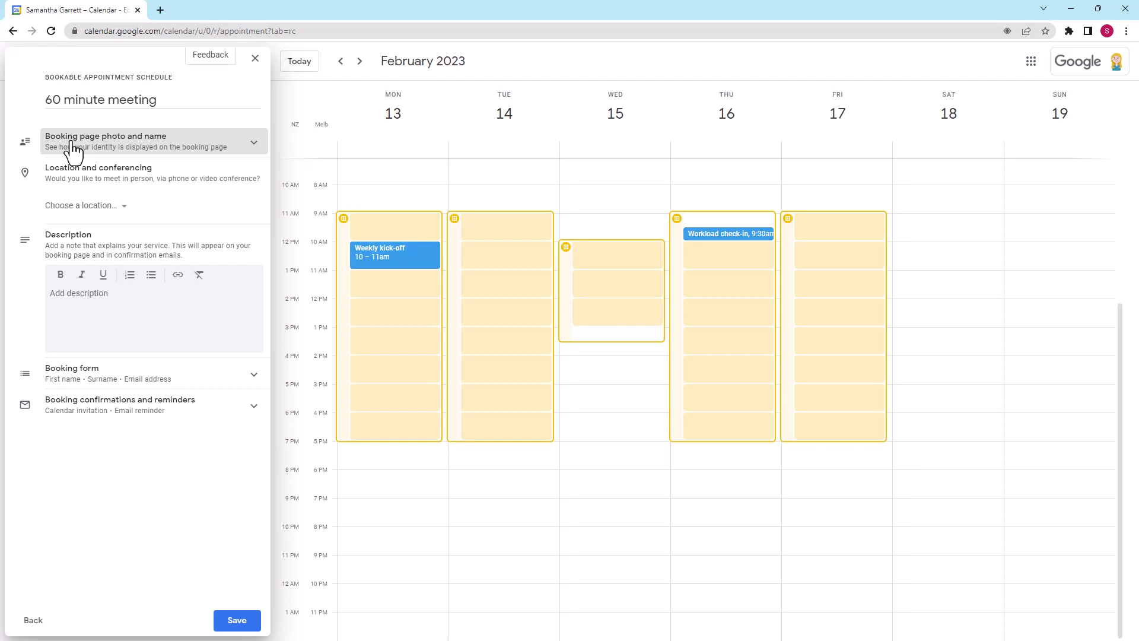
- Examine the booking page photo and name, and the available location and conferencing options
{"action": "left_click", "coordinate": [244, 156]}
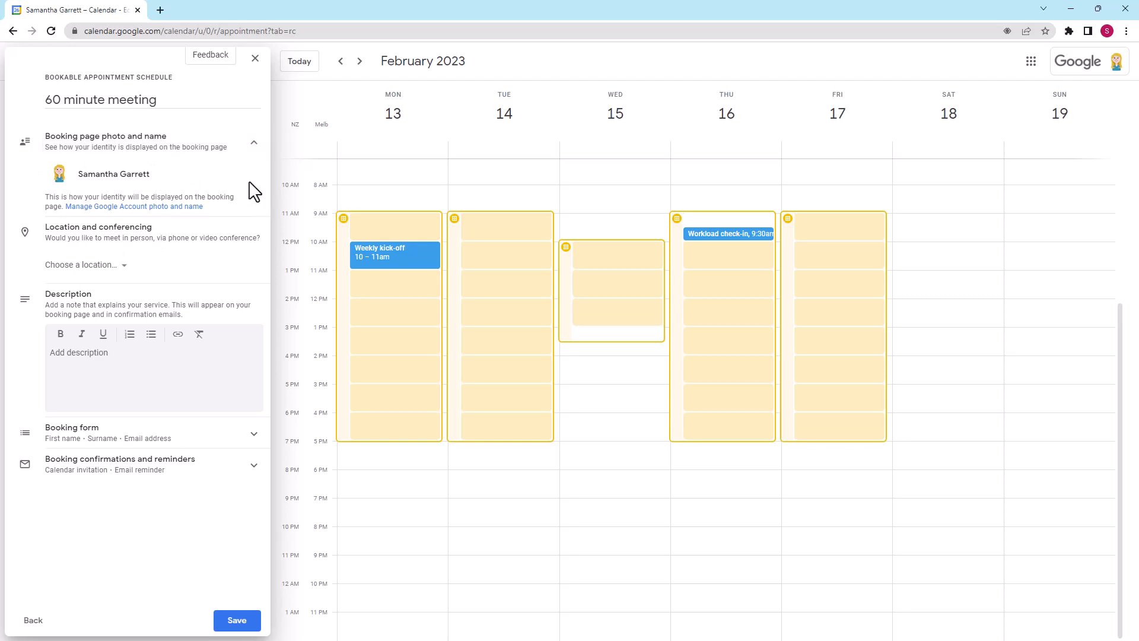
{"action": "left_click", "coordinate": [253, 150]}
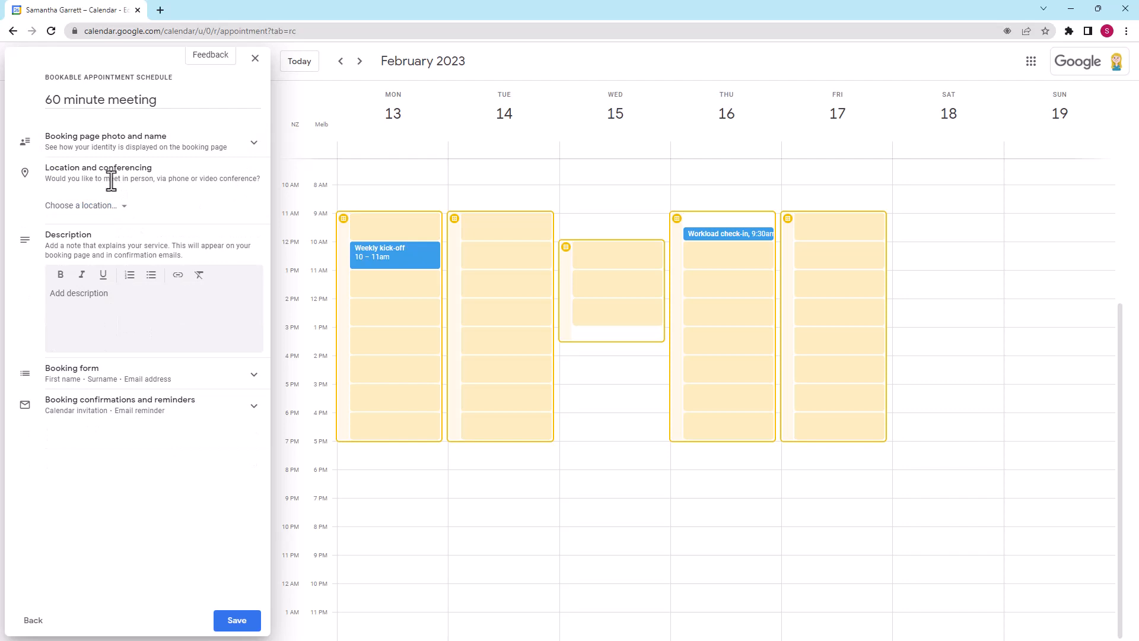
{"action": "left_click", "coordinate": [123, 209]}
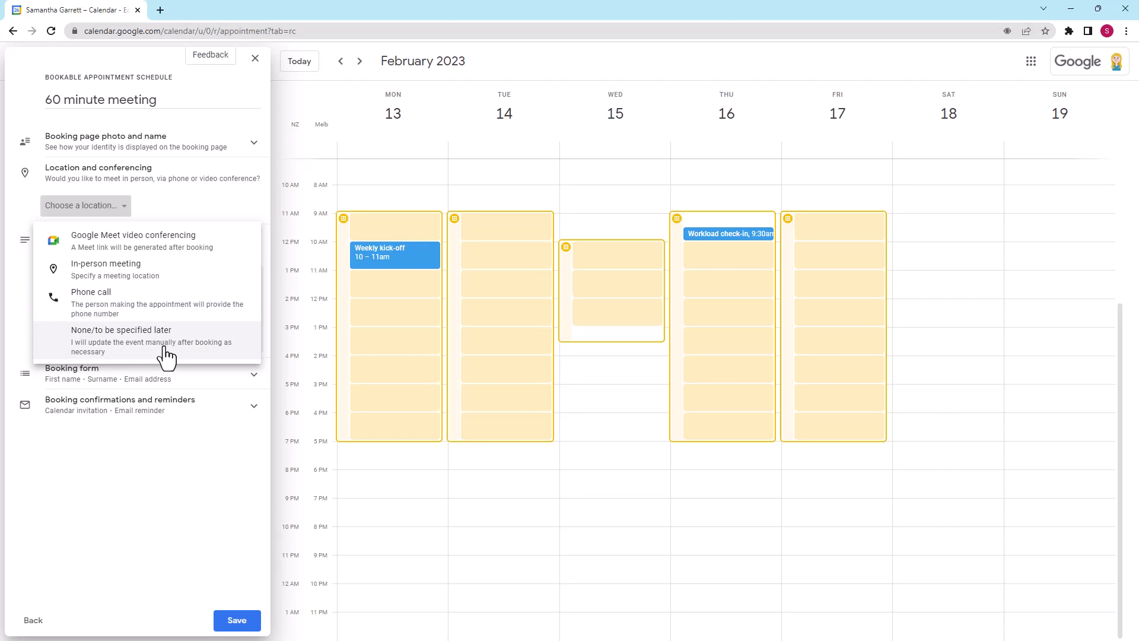
{"action": "left_click", "coordinate": [155, 212]}
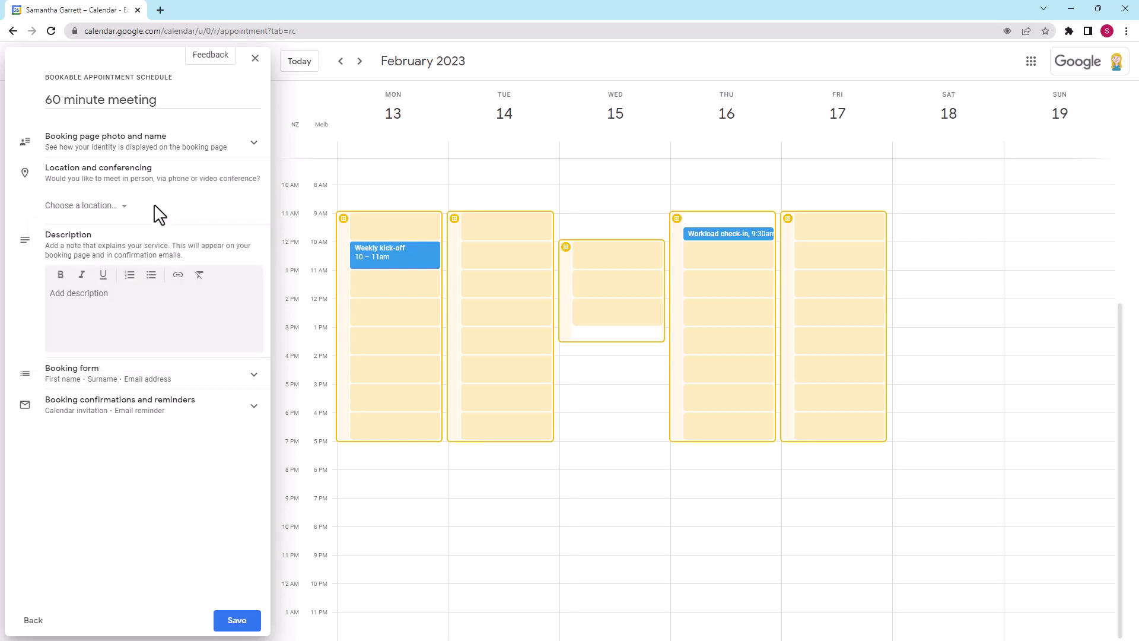
- Enter the booking page description "Hi there, thanks for booking a time with me. See you online soon!"
{"action": "left_click", "coordinate": [141, 324]}
{"action": "type", "text": "Hi"}
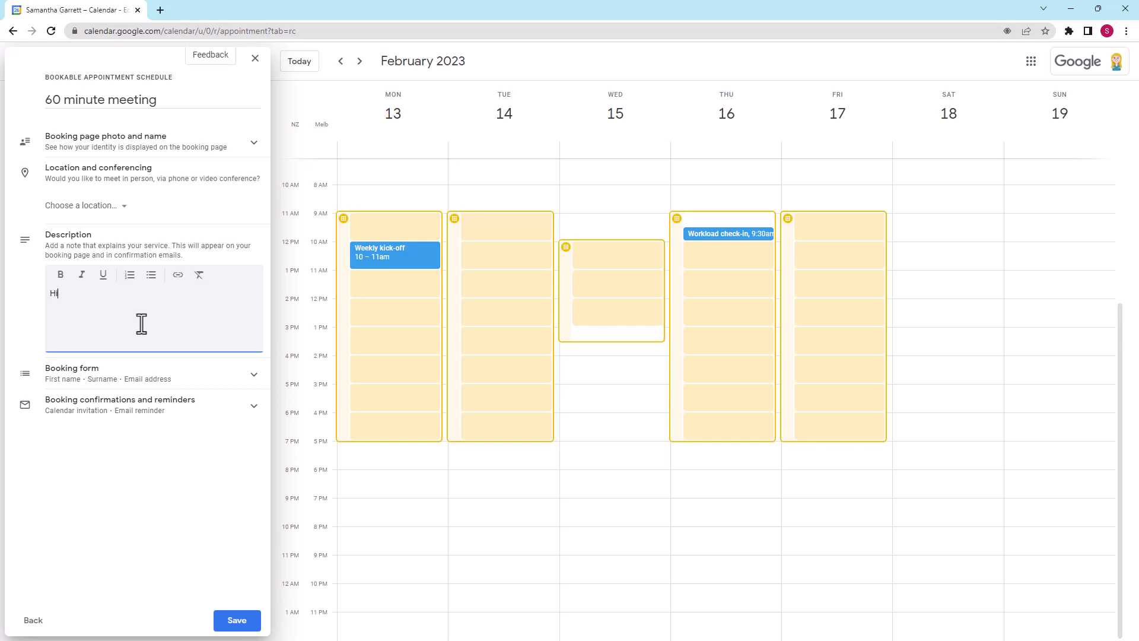
{"action": "type", "text": " there, thanks for booking a time wiht me"}
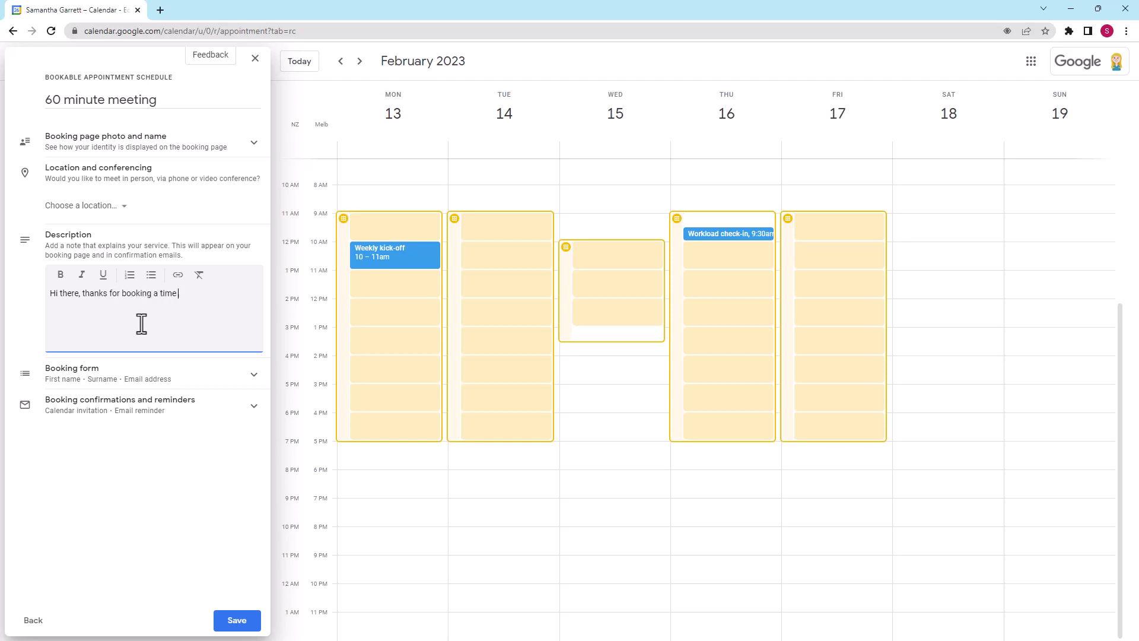
{"action": "key", "text": "BackSpace"}
{"action": "key", "text": "BackSpace"}
{"action": "key", "text": "BackSpace"}
{"action": "key", "text": "BackSpace"}
{"action": "key", "text": "BackSpace"}
{"action": "type", "text": "th me. See you online son"}
{"action": "key", "text": "BackSpace"}
{"action": "type", "text": "on!"}
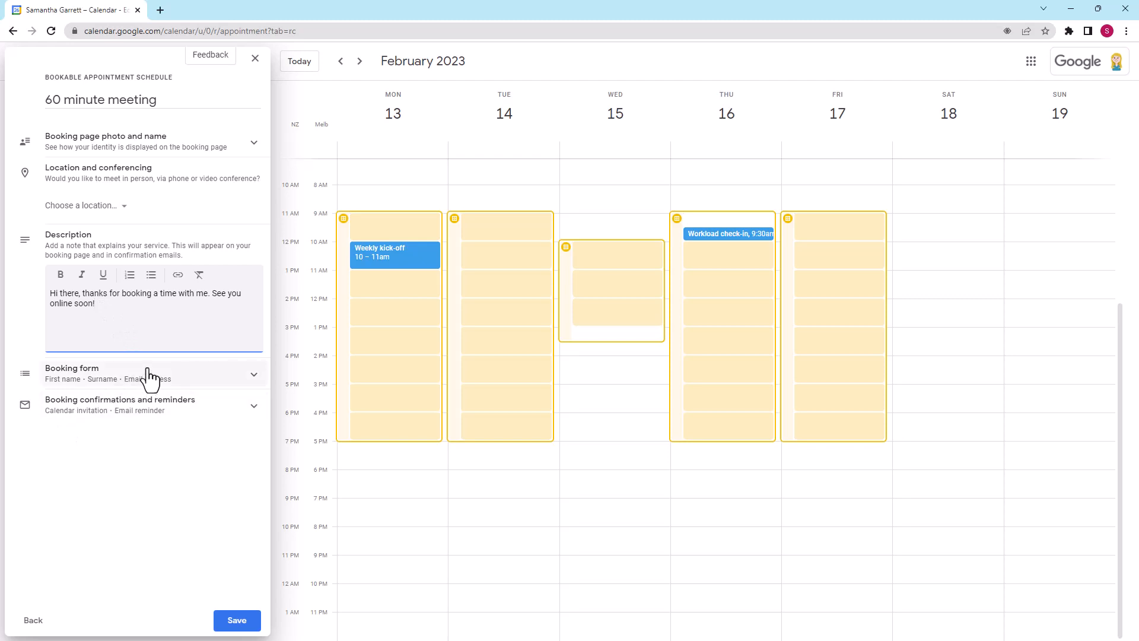
- Add a required custom item to the booking form asking "Are you a dog or cat lover?"
{"action": "left_click", "coordinate": [254, 380]}
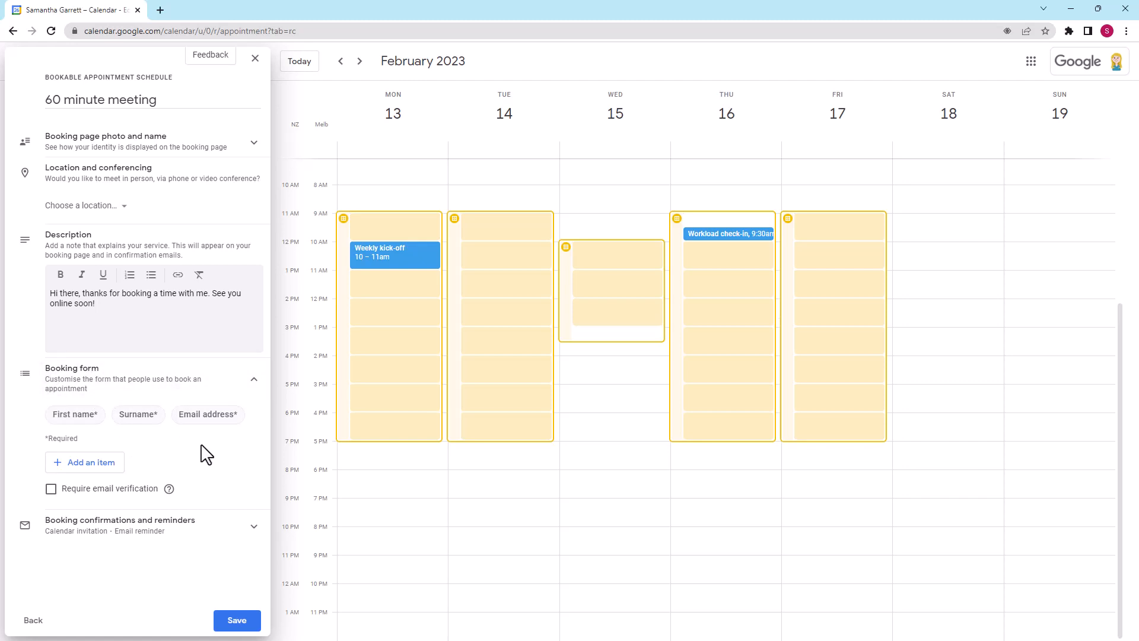
{"action": "left_click", "coordinate": [69, 466]}
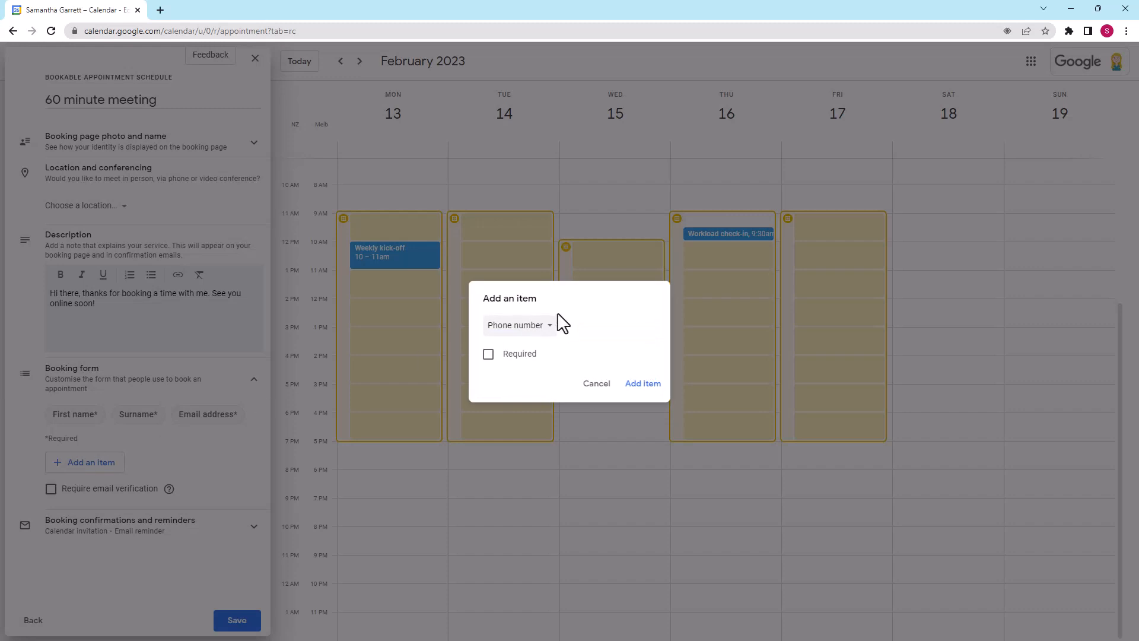
{"action": "left_click", "coordinate": [552, 334]}
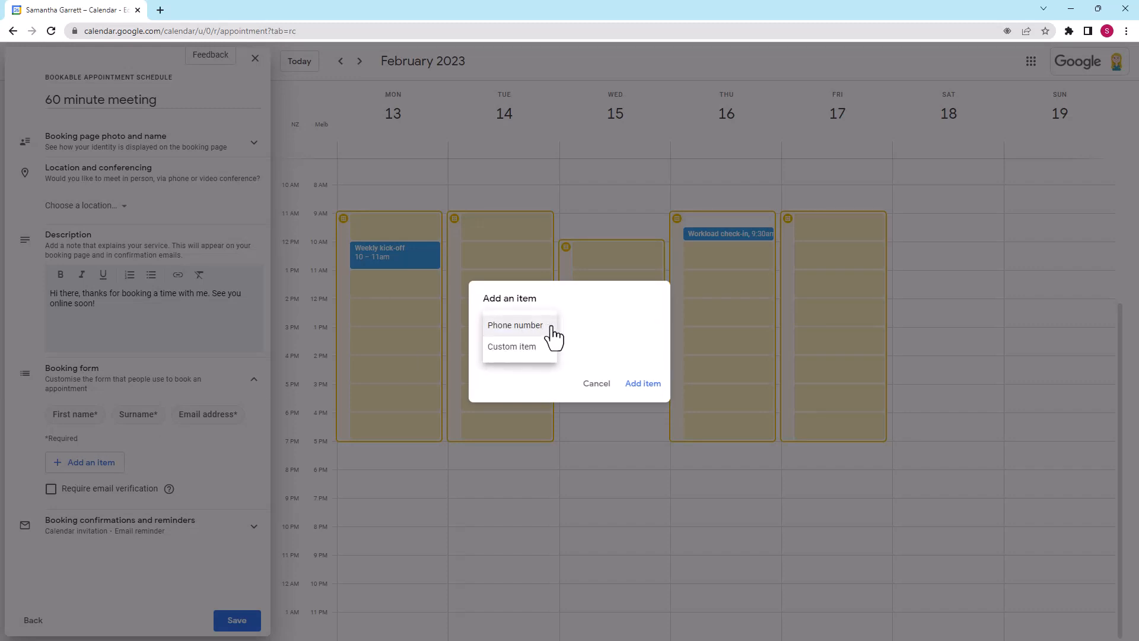
{"action": "left_click", "coordinate": [533, 347]}
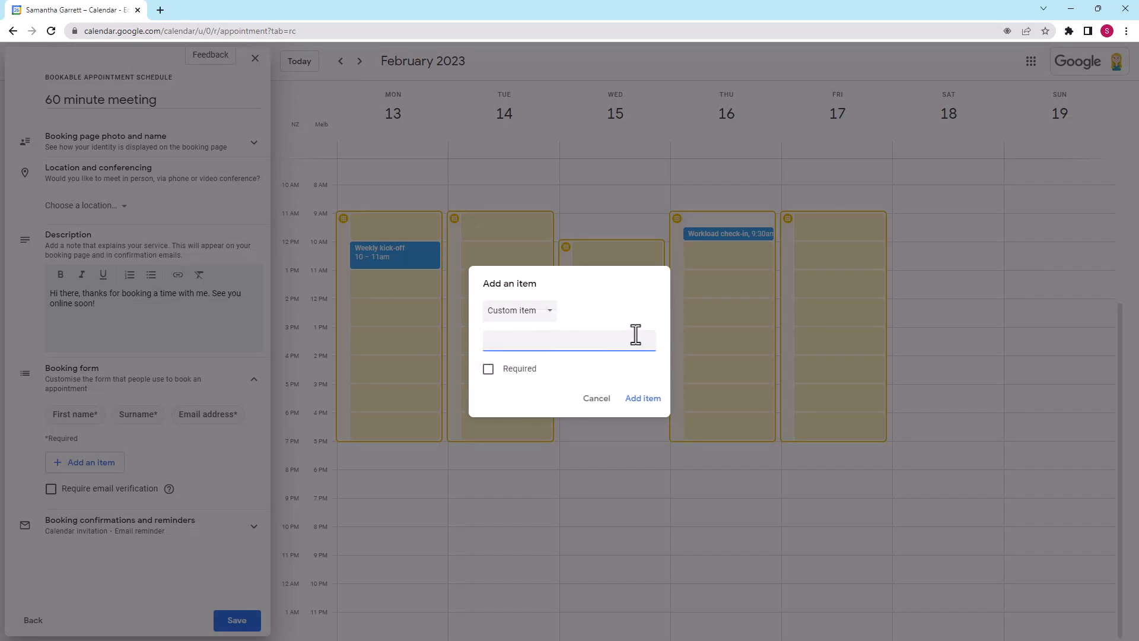
{"action": "type", "text": "Are you a"}
{"action": "type", "text": " o"}
{"action": "type", "text": "dog or cat l"}
{"action": "type", "text": "over?"}
{"action": "left_click", "coordinate": [489, 370]}
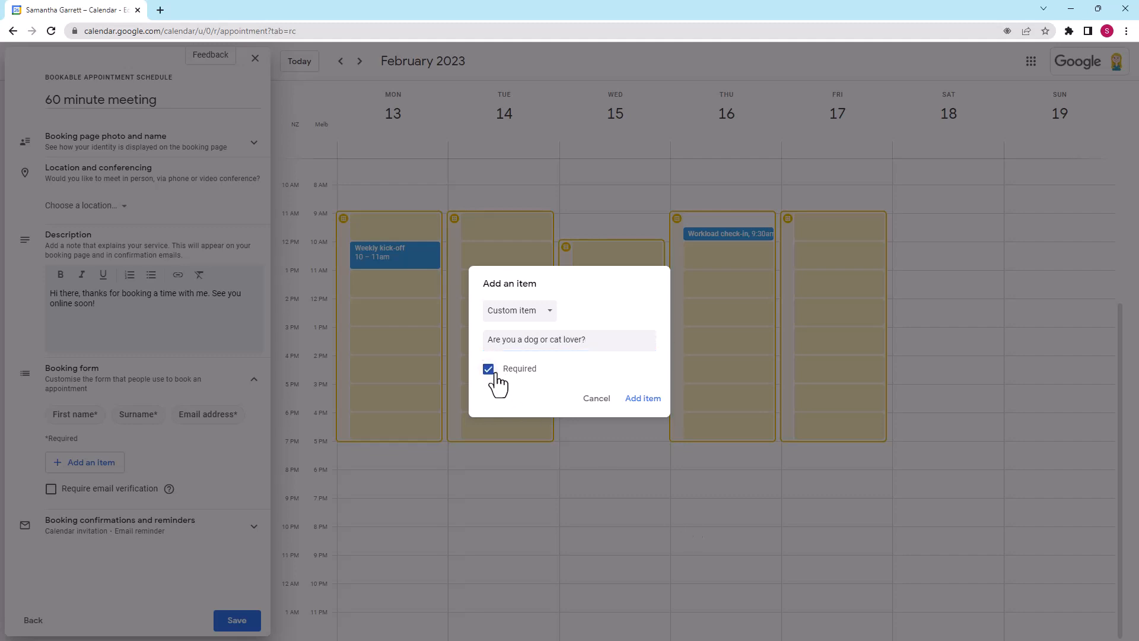
{"action": "left_click", "coordinate": [657, 397]}
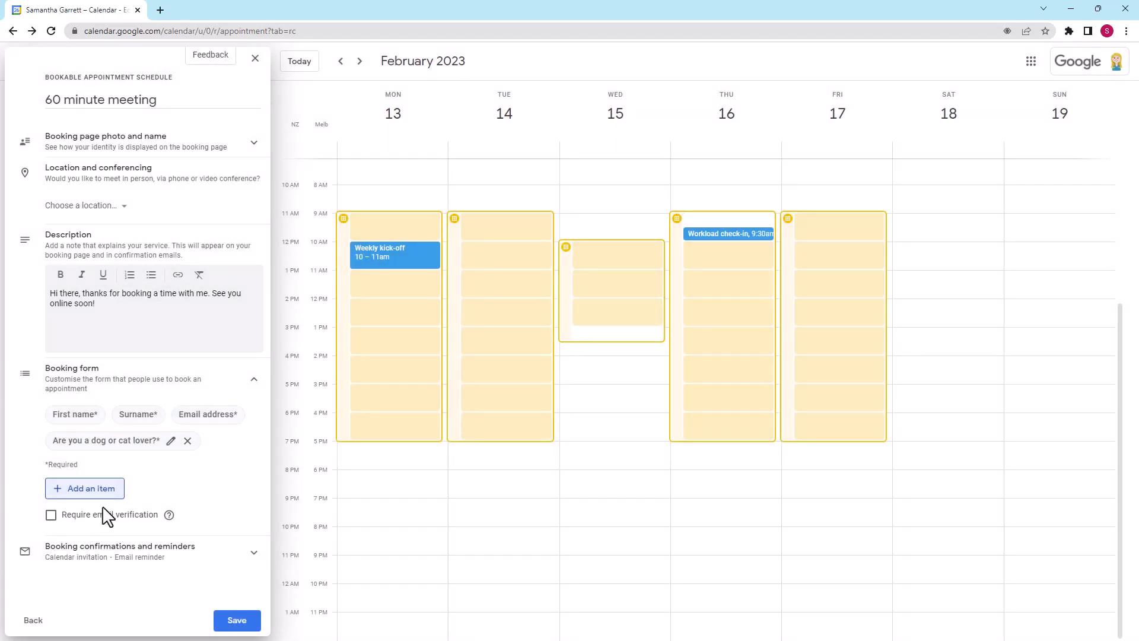
- Review the email verification and reminder options, keep the email reminder at 1 day before, and save the appointment schedule
{"action": "mouse_move", "coordinate": [169, 514]}
{"action": "left_click", "coordinate": [252, 553]}
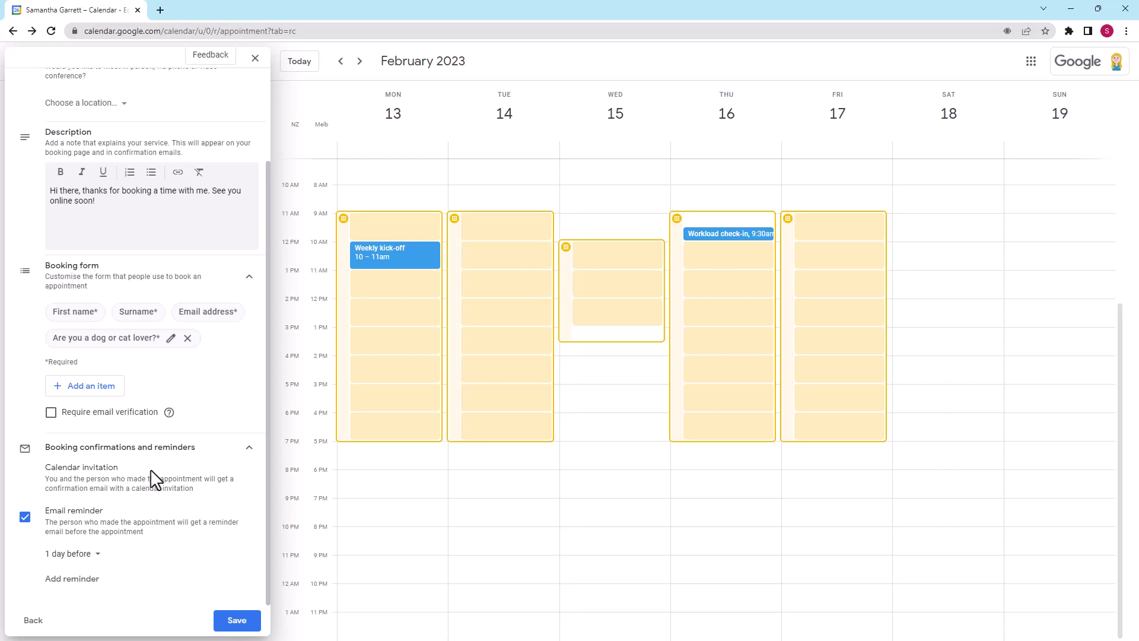
{"action": "left_click", "coordinate": [98, 556]}
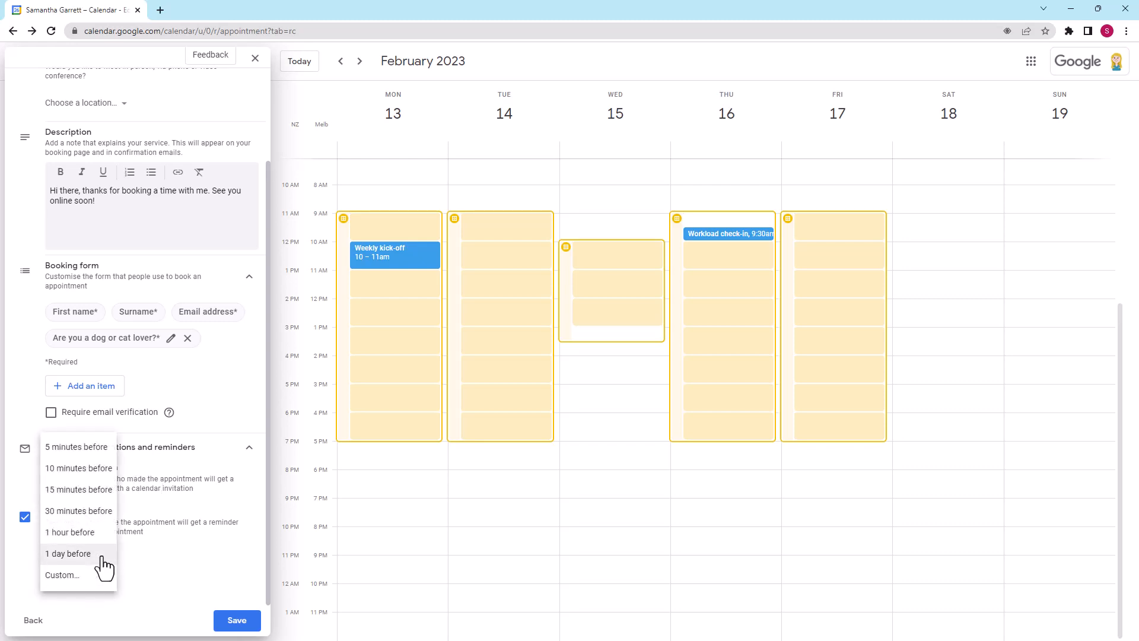
{"action": "left_click", "coordinate": [199, 556]}
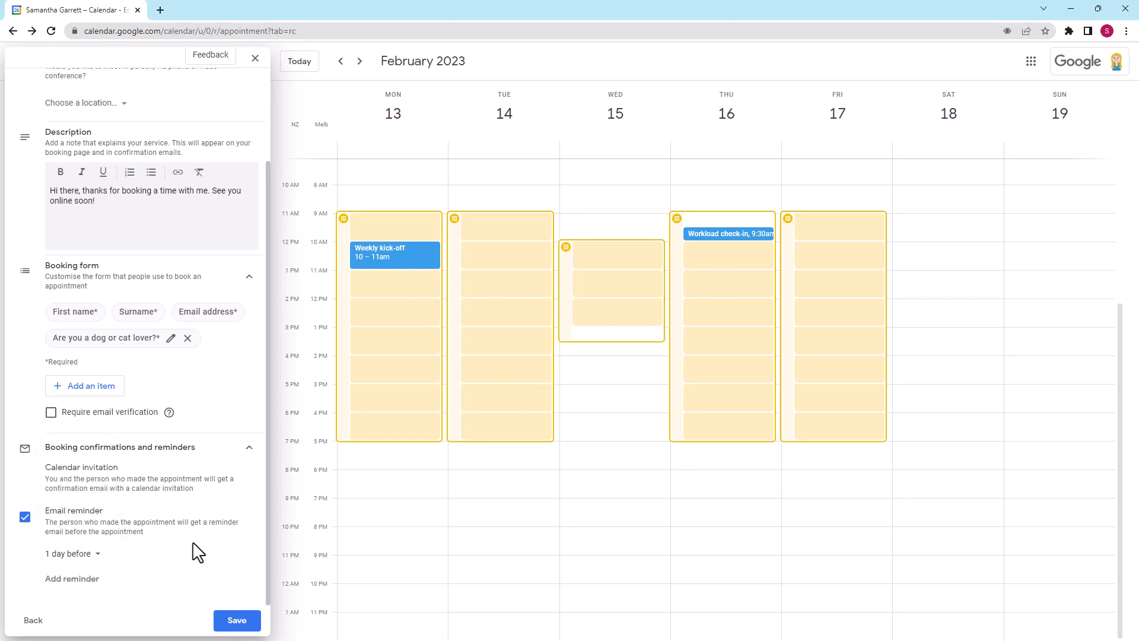
{"action": "left_click", "coordinate": [236, 620]}
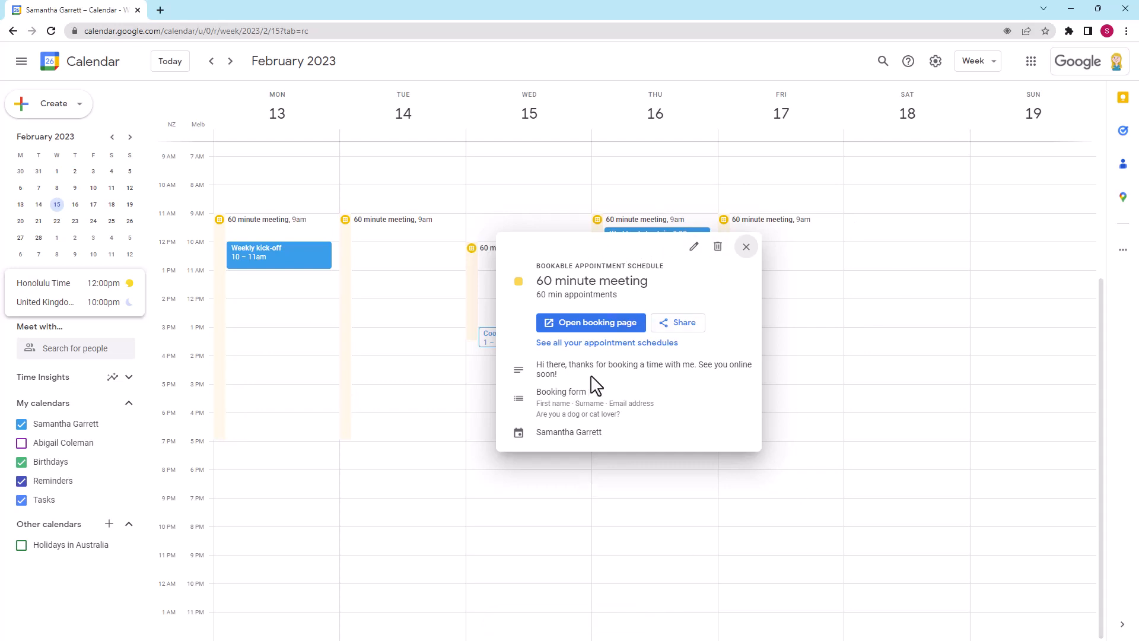
- Examine the 60 minute meeting's booking page, including the version others see, and return to the calendar
{"action": "left_click", "coordinate": [746, 248]}
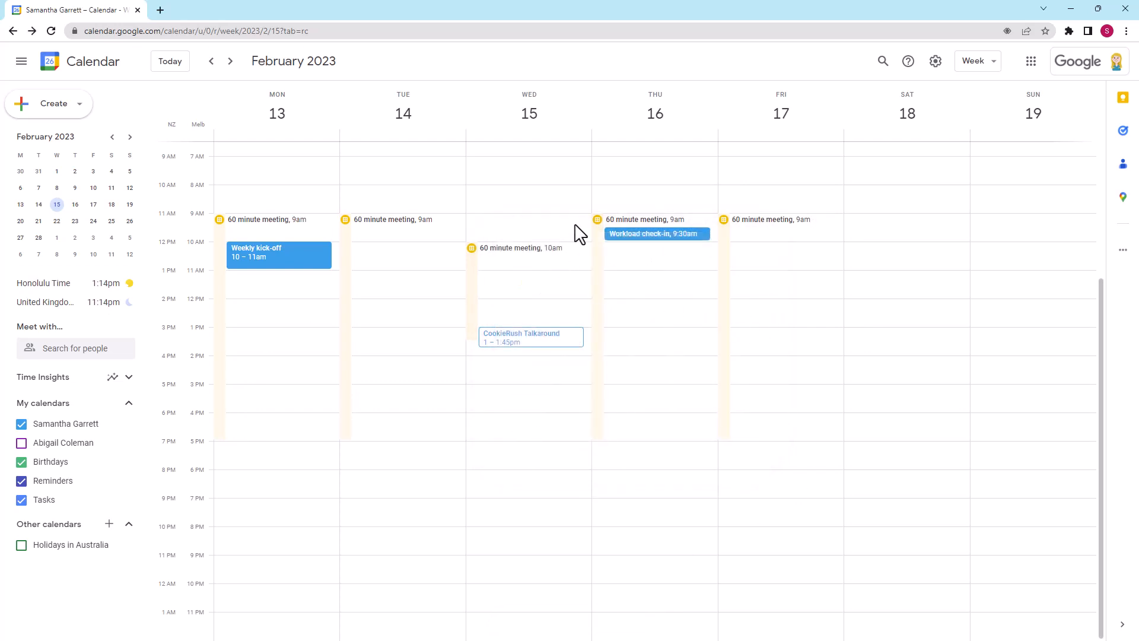
{"action": "left_click", "coordinate": [602, 243]}
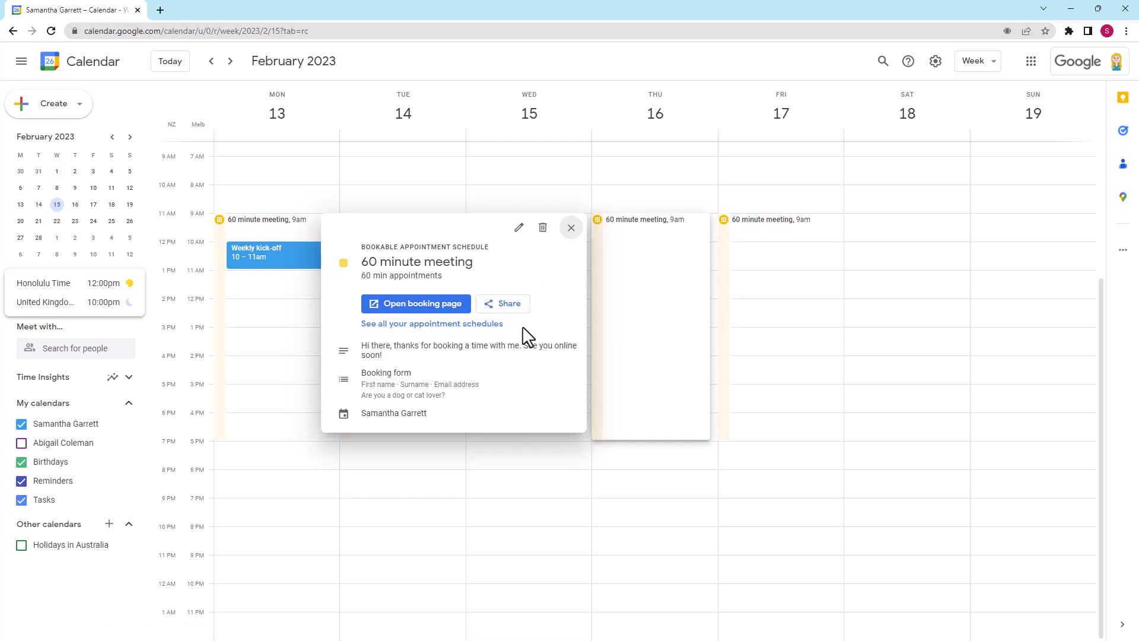
{"action": "left_click", "coordinate": [404, 308]}
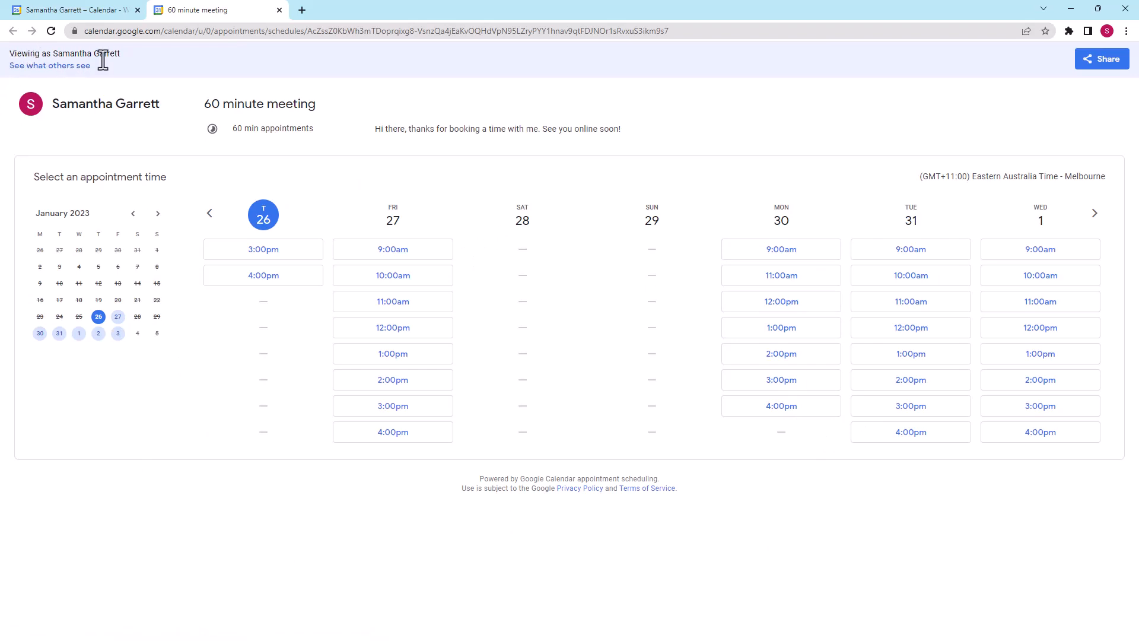
{"action": "left_click", "coordinate": [34, 66]}
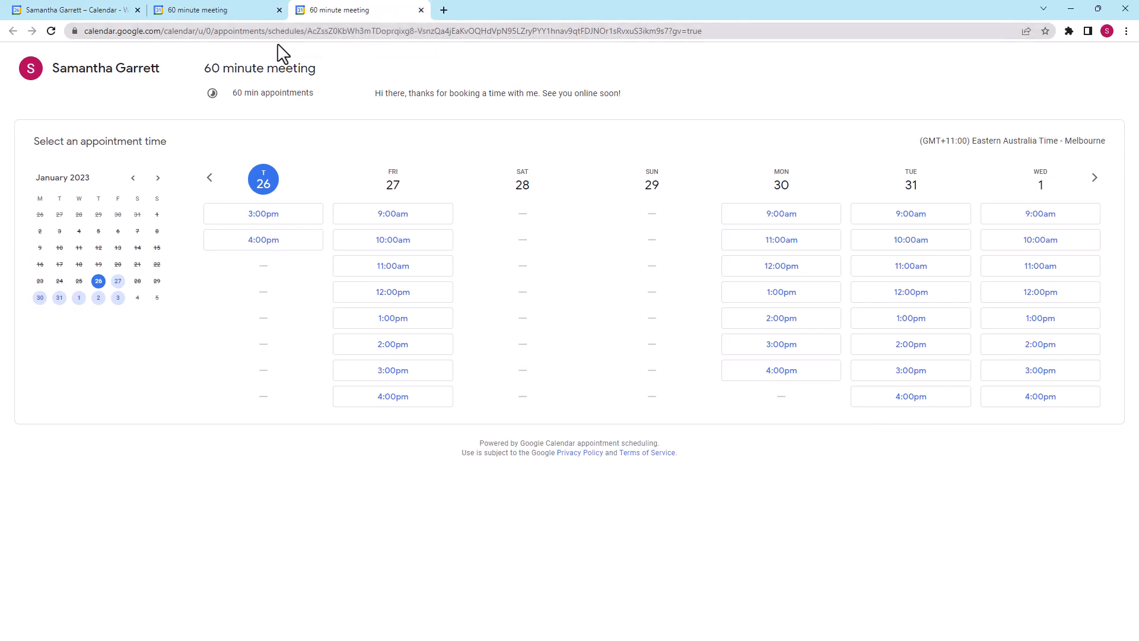
{"action": "left_click", "coordinate": [419, 10]}
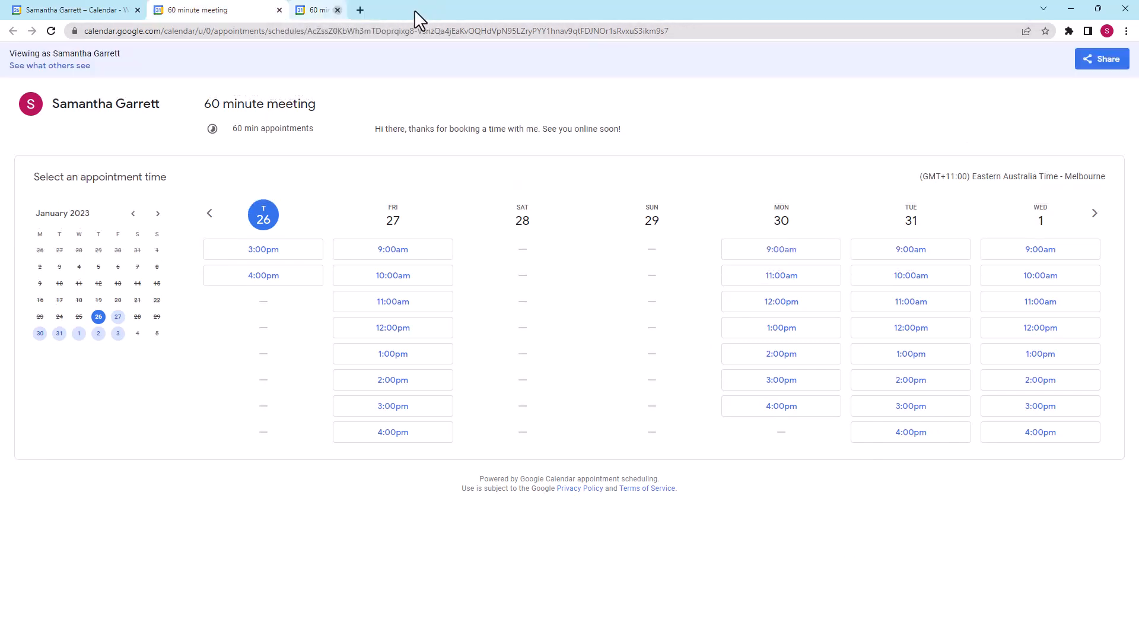
{"action": "left_click", "coordinate": [279, 10]}
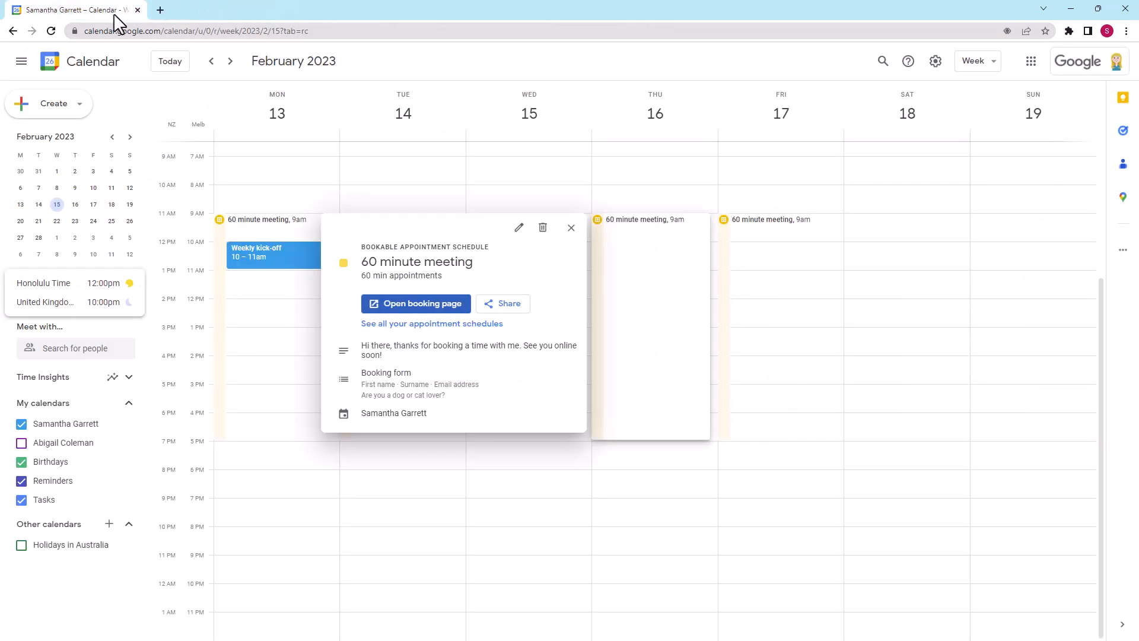
{"action": "left_click", "coordinate": [76, 111]}
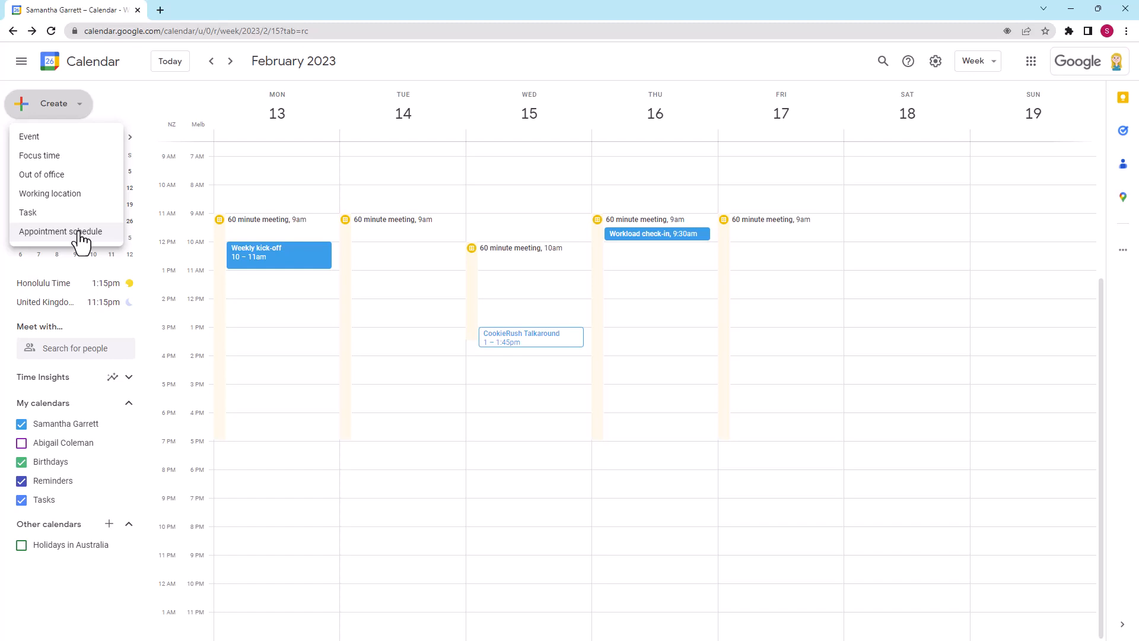
{"action": "left_click", "coordinate": [172, 97]}
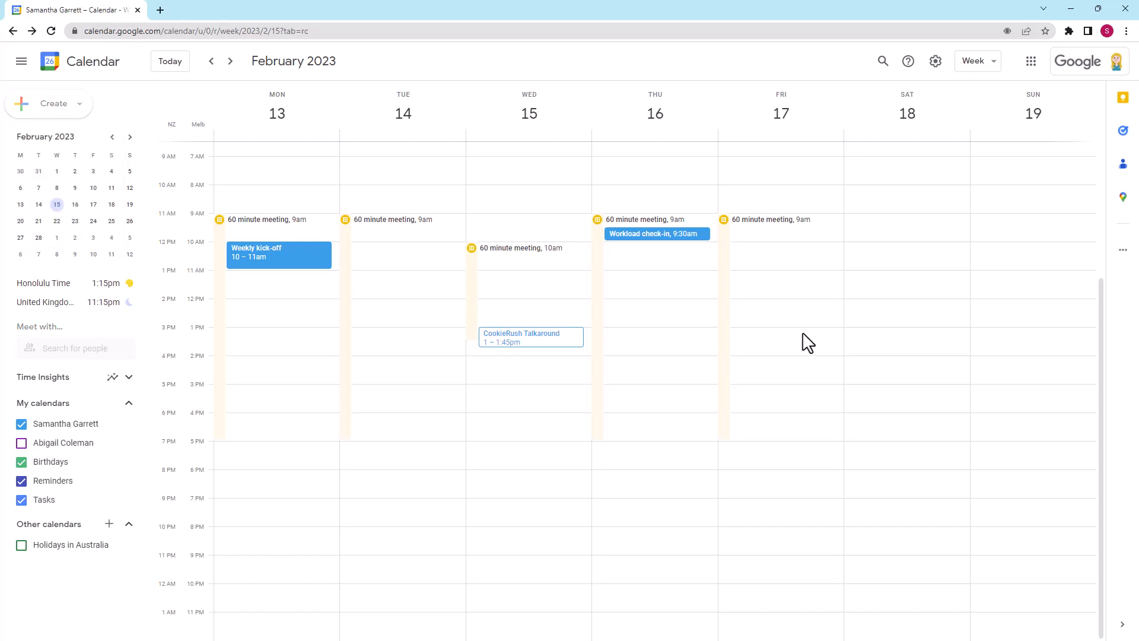
{"action": "key", "text": "q"}
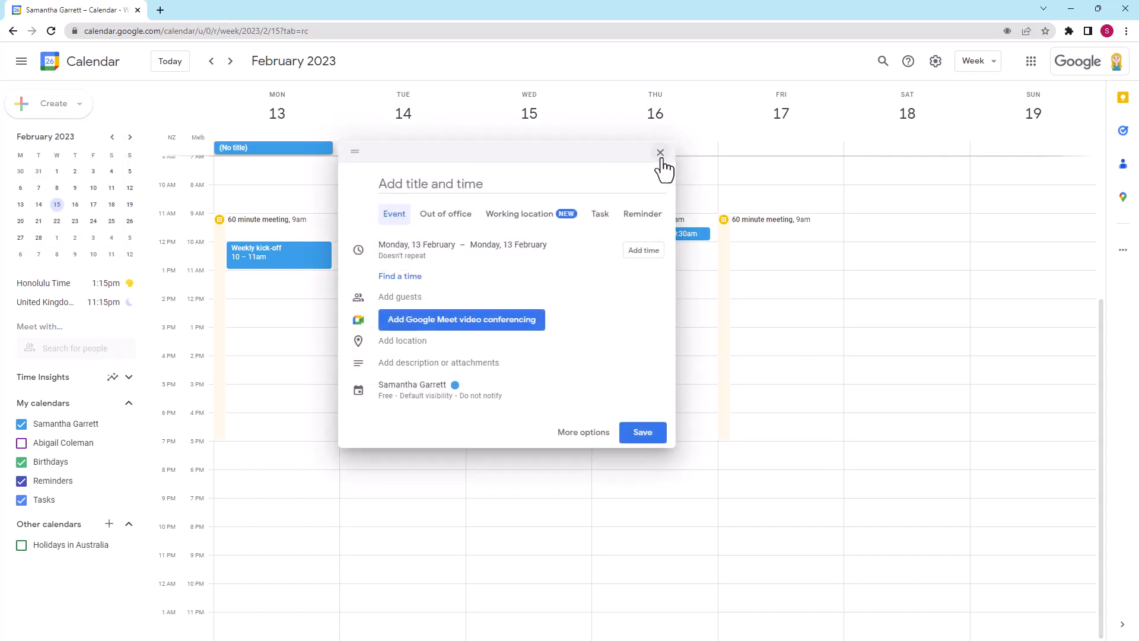
{"action": "left_click", "coordinate": [657, 153]}
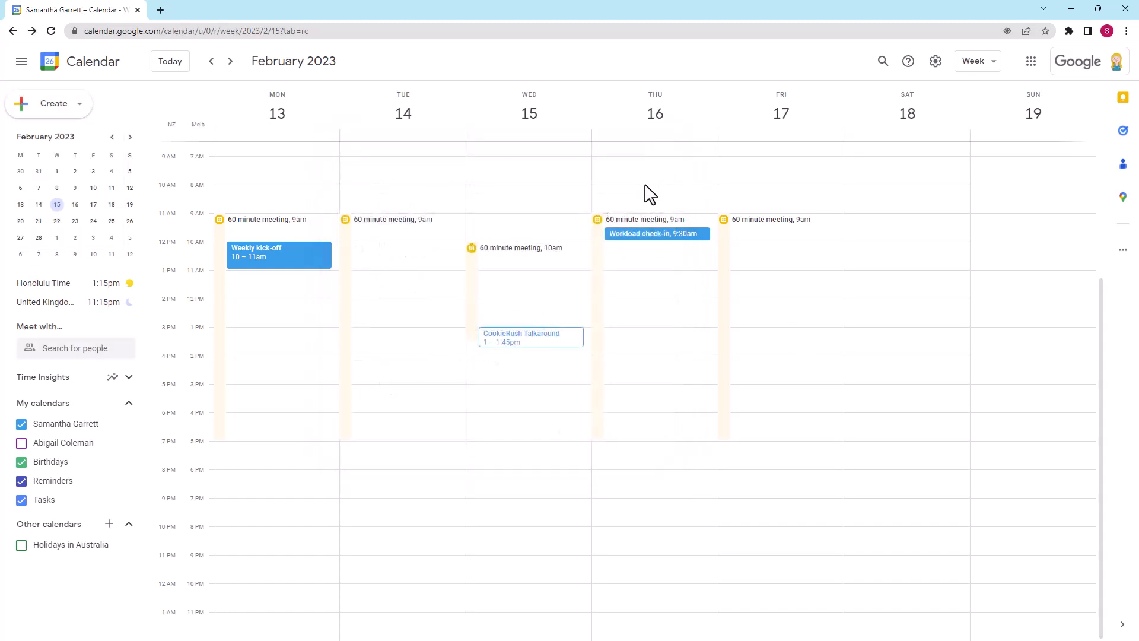
- Open the page with all appointment schedules from the 60 minute meeting and examine its booking page link sharing options
{"action": "left_click", "coordinate": [594, 245]}
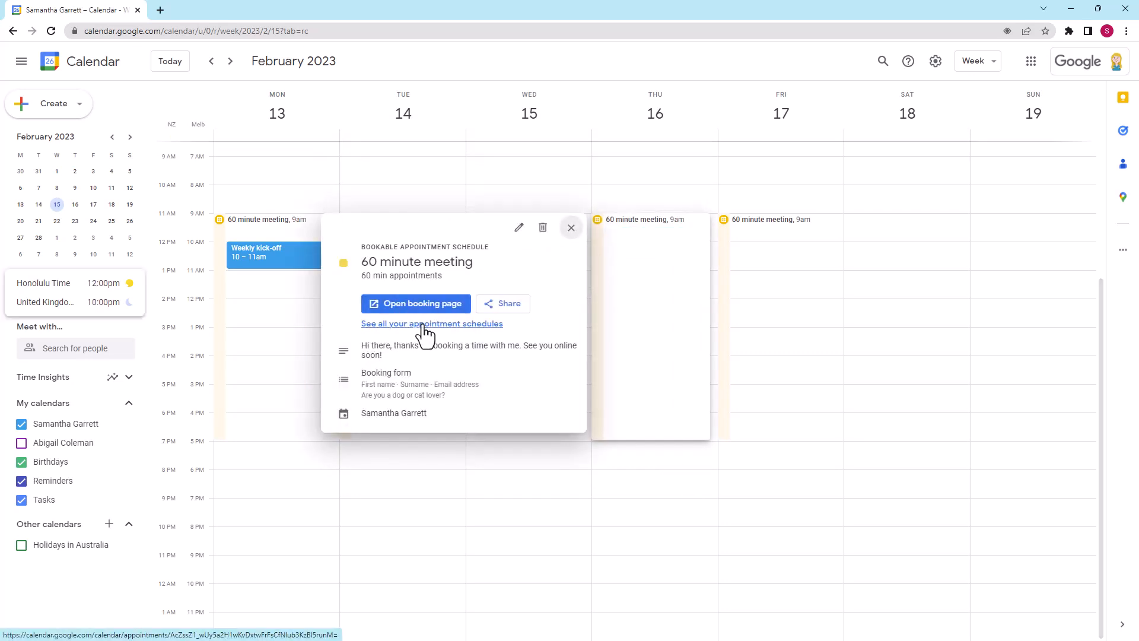
{"action": "left_click", "coordinate": [453, 324]}
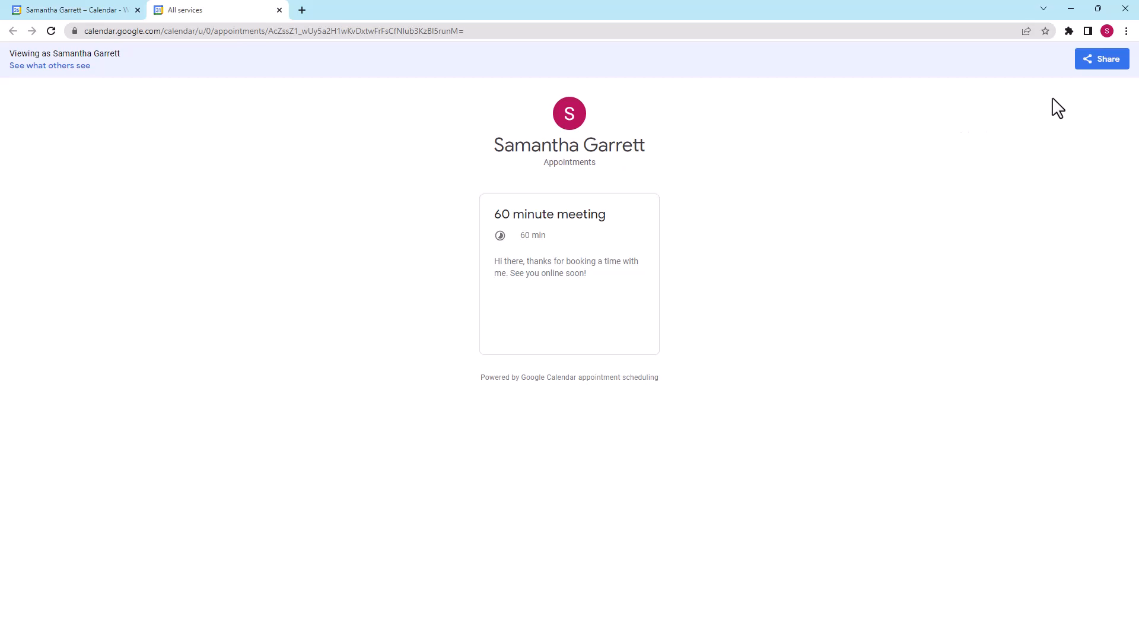
{"action": "left_click", "coordinate": [1090, 67]}
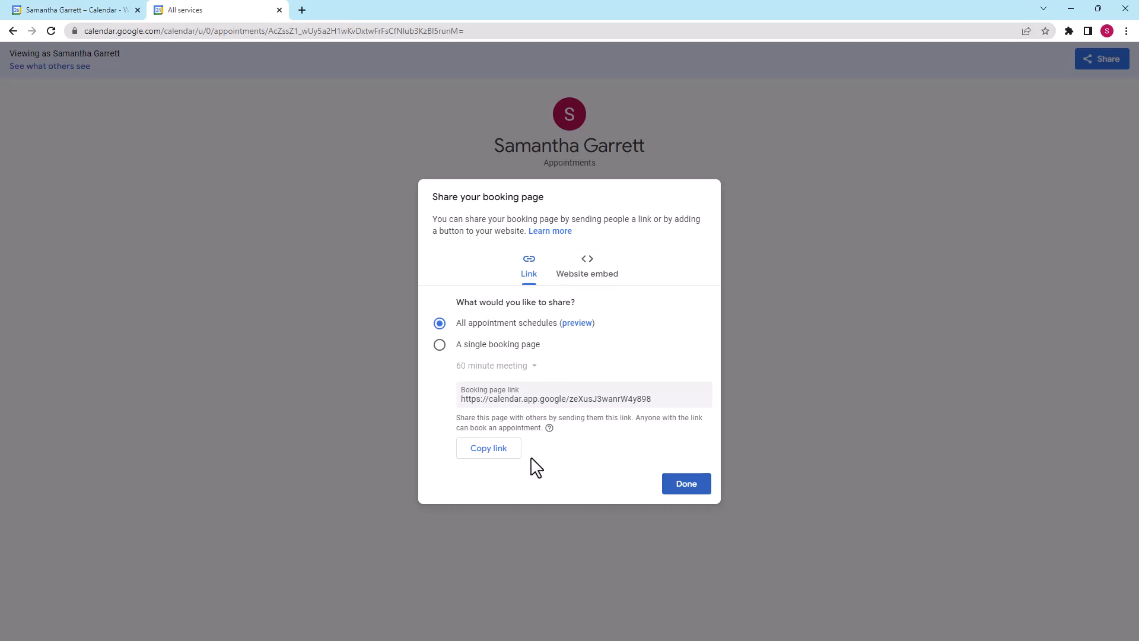
{"action": "left_click", "coordinate": [687, 484]}
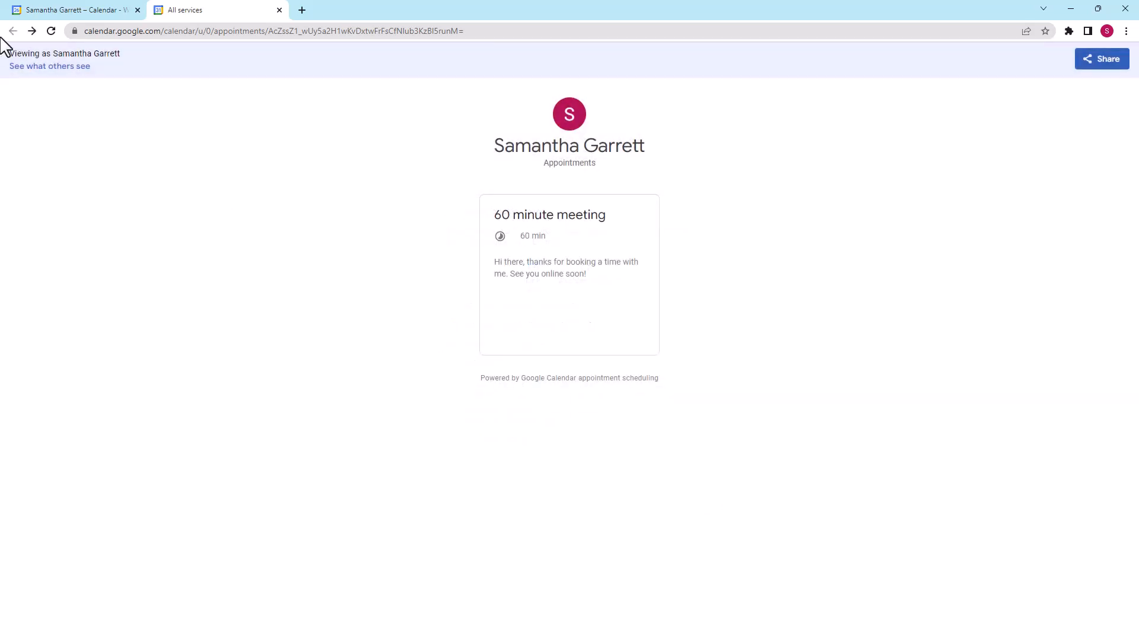
- Book the 10:00am slot on Tuesday, 31 January from the page others see, answering "Dog" to the custom question
{"action": "left_click", "coordinate": [46, 69]}
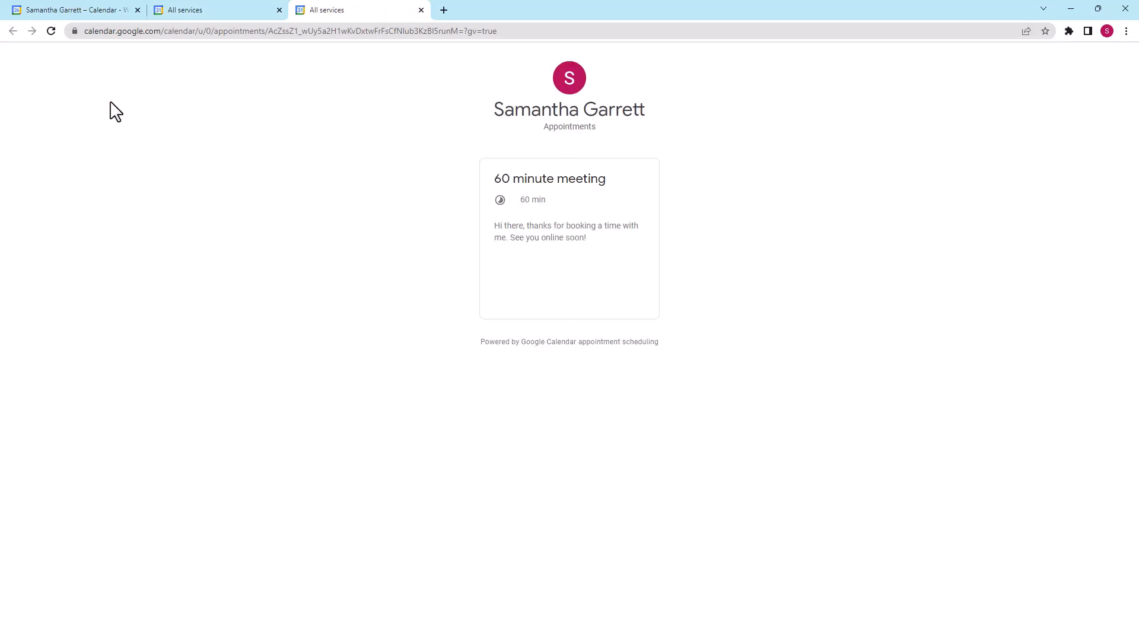
{"action": "left_click", "coordinate": [578, 239]}
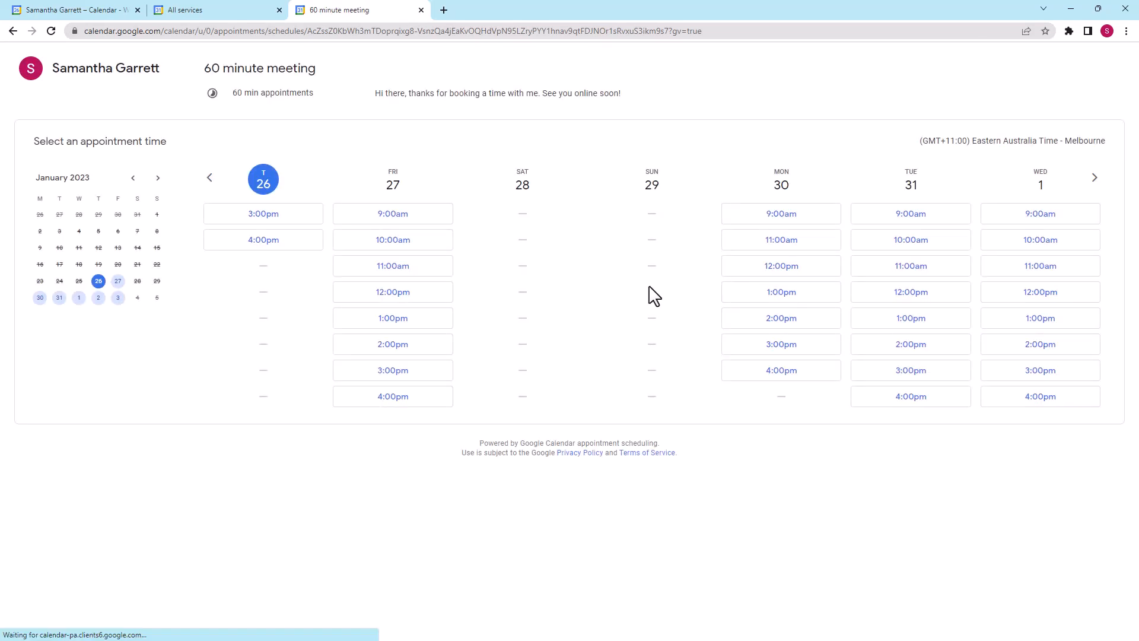
{"action": "left_click", "coordinate": [920, 241]}
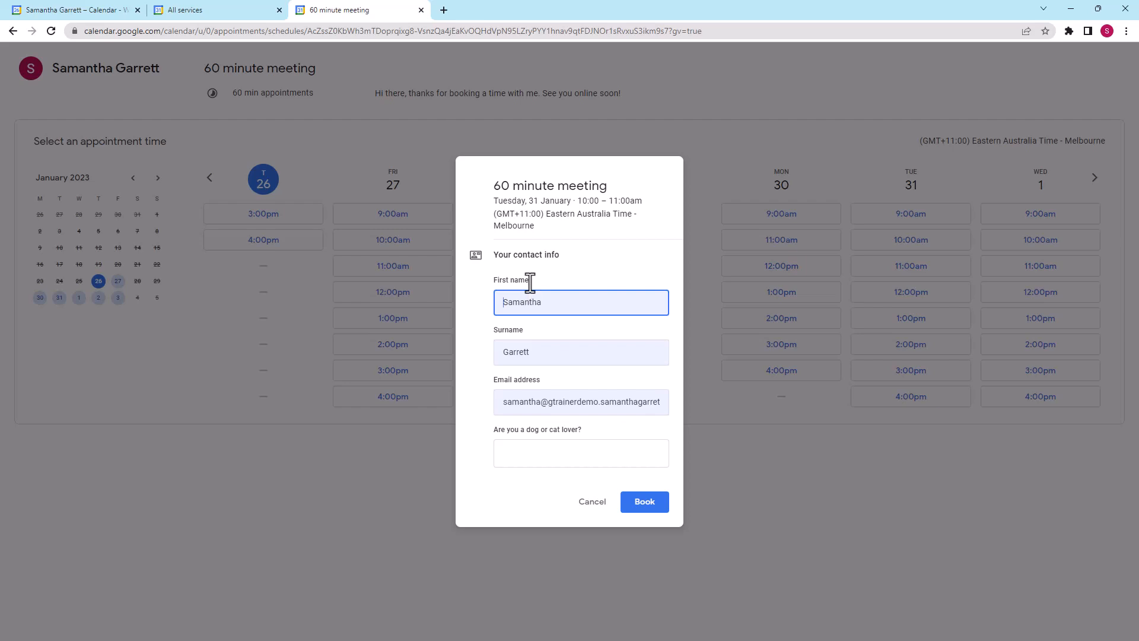
{"action": "left_click", "coordinate": [567, 457]}
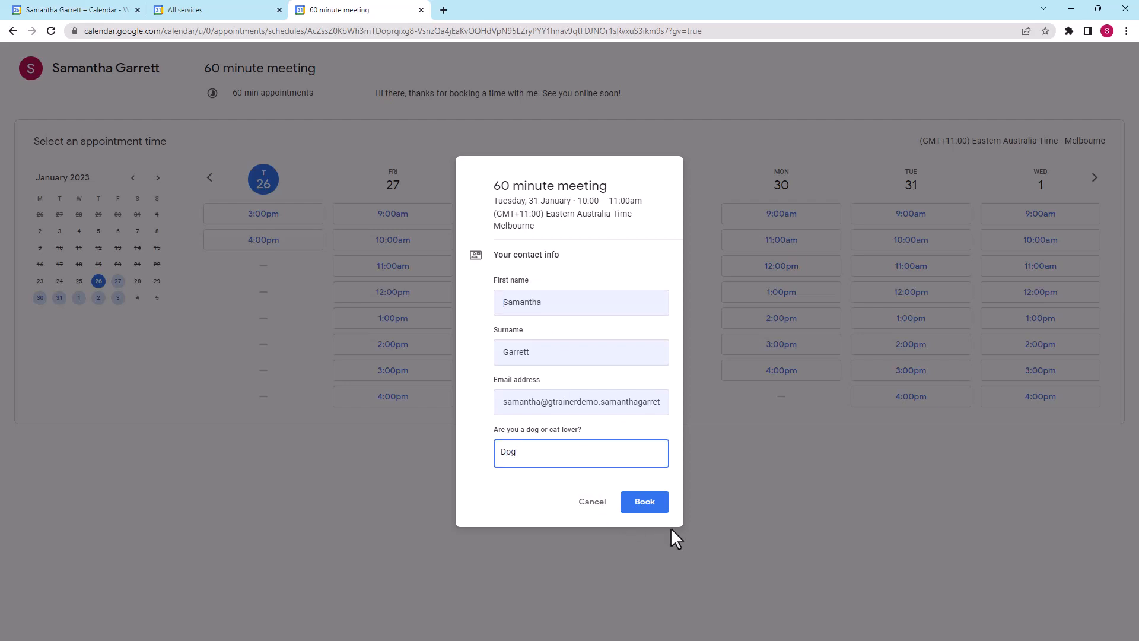
{"action": "left_click", "coordinate": [658, 510]}
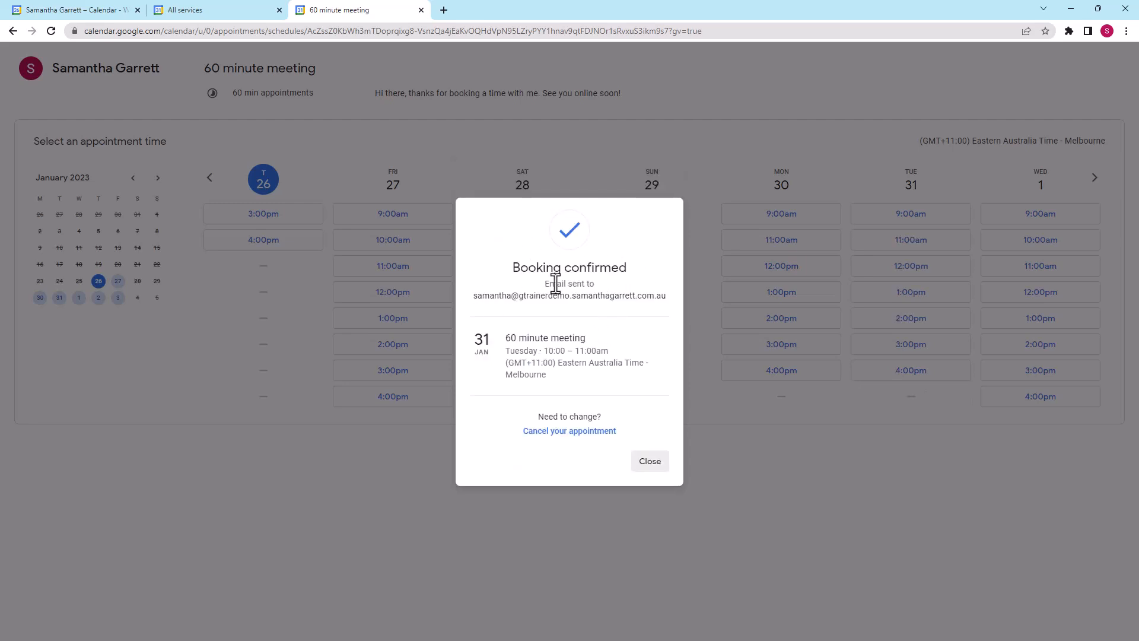
{"action": "left_click", "coordinate": [658, 462]}
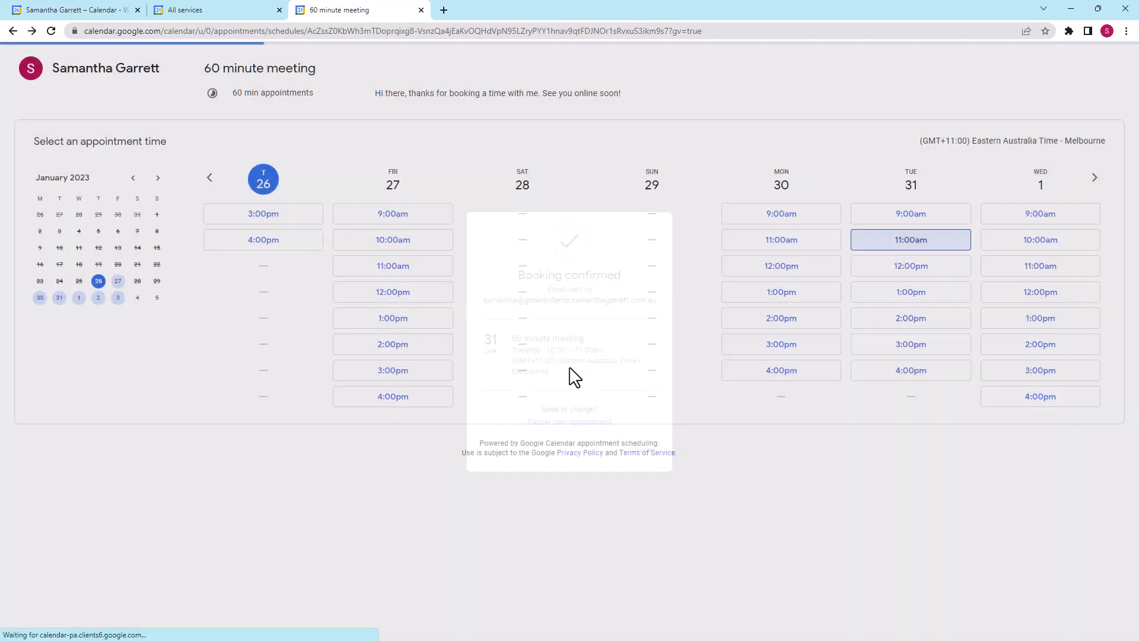
- Return to the calendar and go to the week of 30 January to 5 February 2023 containing the booked appointment
{"action": "left_click", "coordinate": [110, 12]}
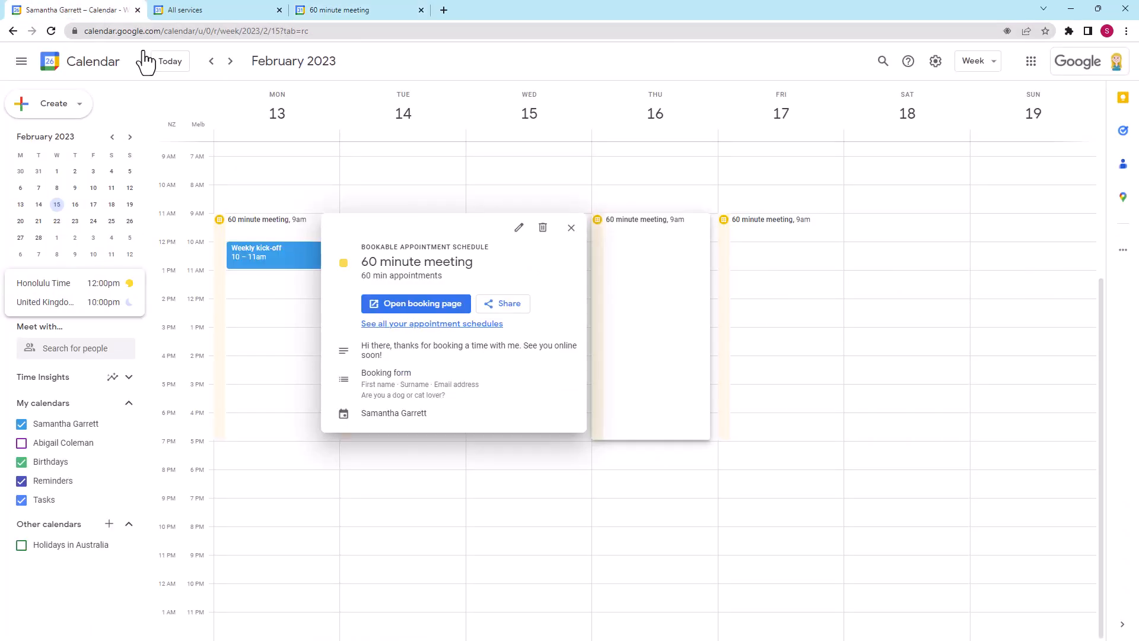
{"action": "left_click", "coordinate": [229, 62]}
{"action": "left_click", "coordinate": [230, 62]}
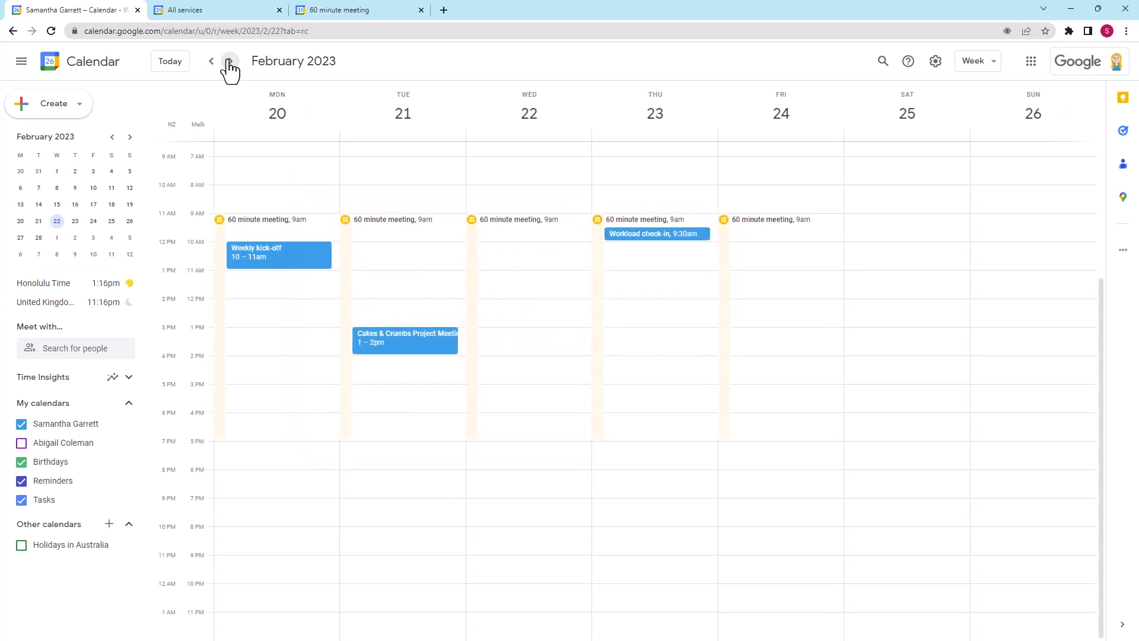
{"action": "left_click", "coordinate": [230, 61]}
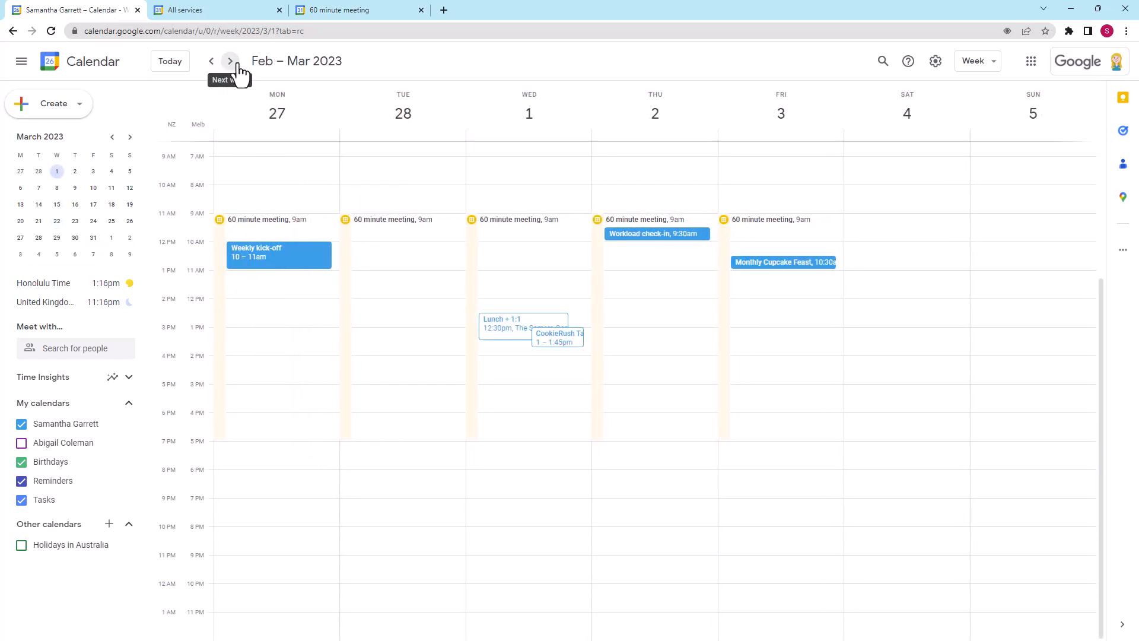
{"action": "left_click", "coordinate": [230, 62]}
{"action": "left_click", "coordinate": [178, 66]}
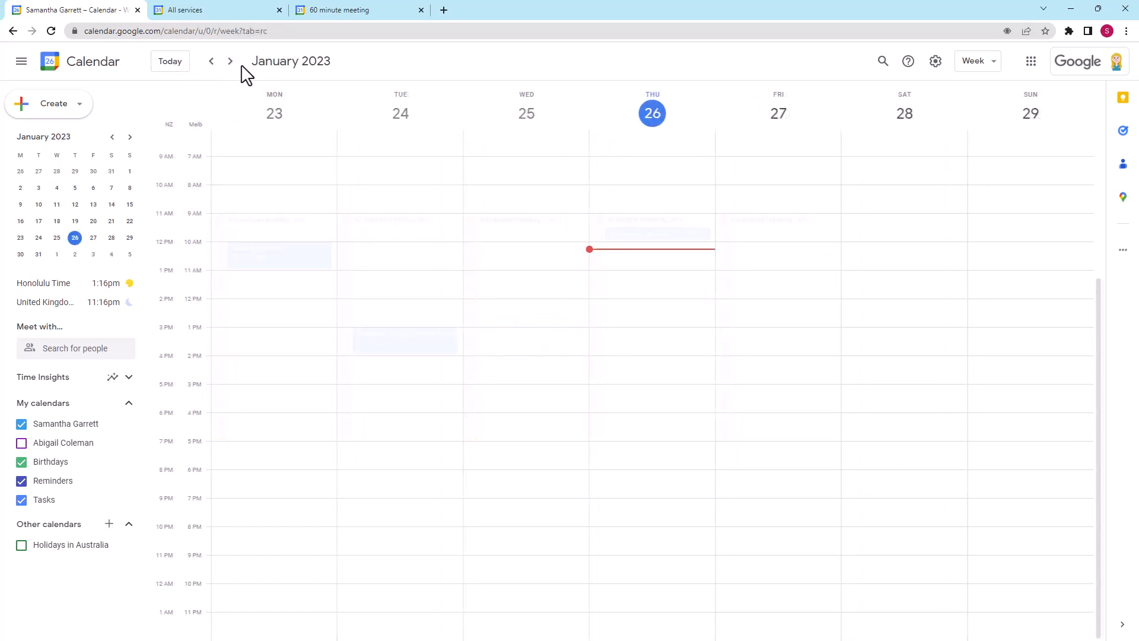
{"action": "left_click", "coordinate": [230, 61]}
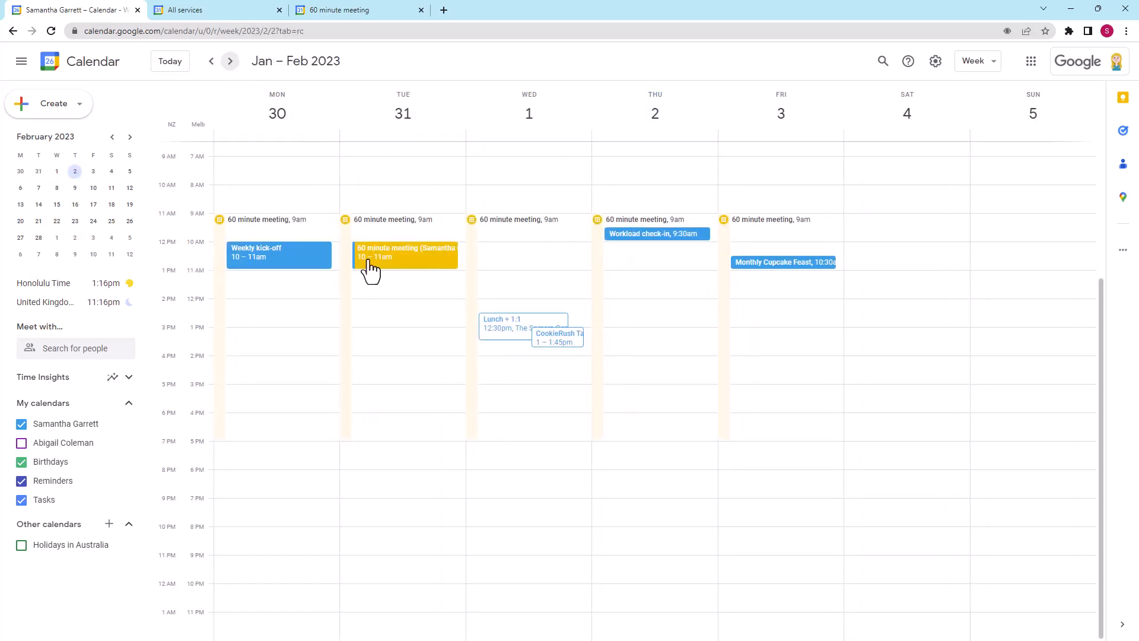
- Examine the details and full editing page of the 10am appointment booked on Tuesday, 31 January, and return to the calendar without saving
{"action": "left_click", "coordinate": [405, 267]}
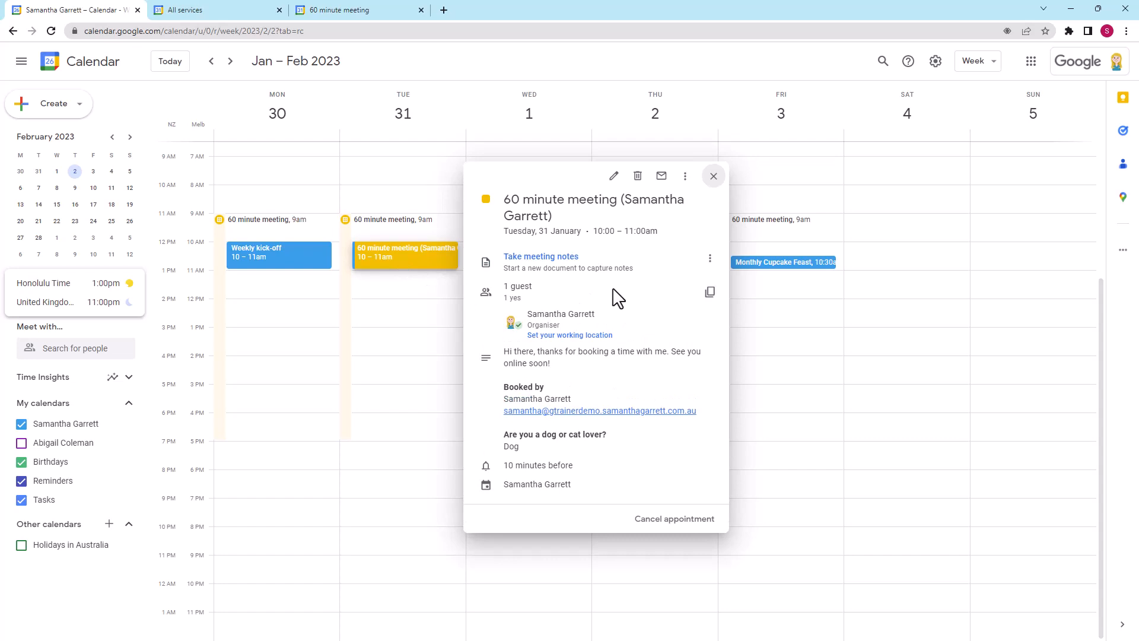
{"action": "left_click", "coordinate": [614, 177]}
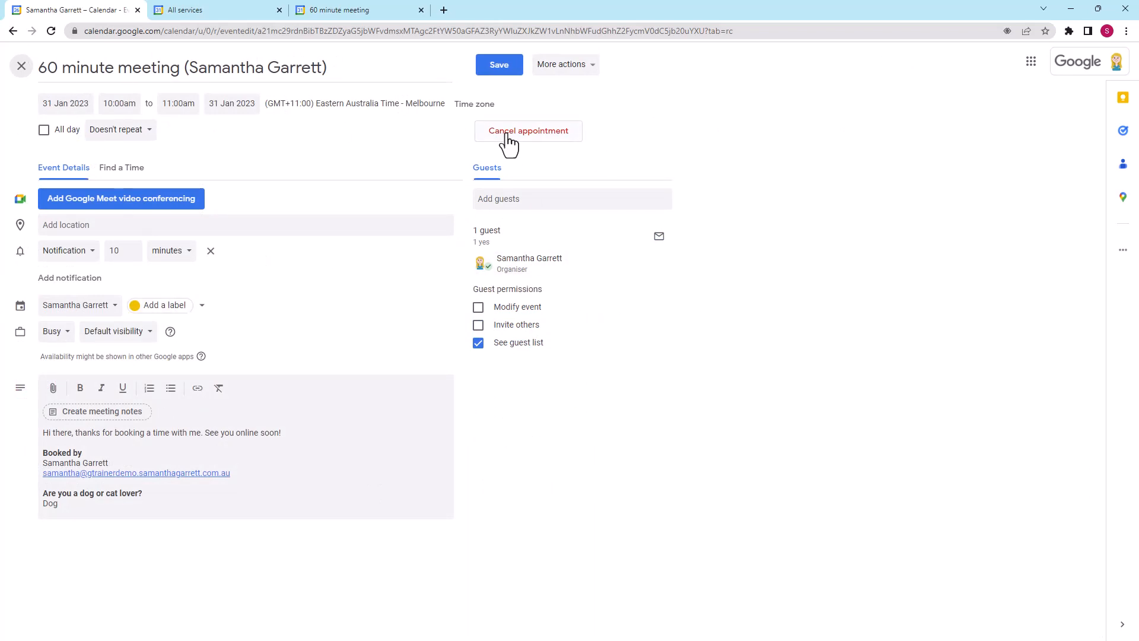
{"action": "left_click", "coordinate": [22, 67]}
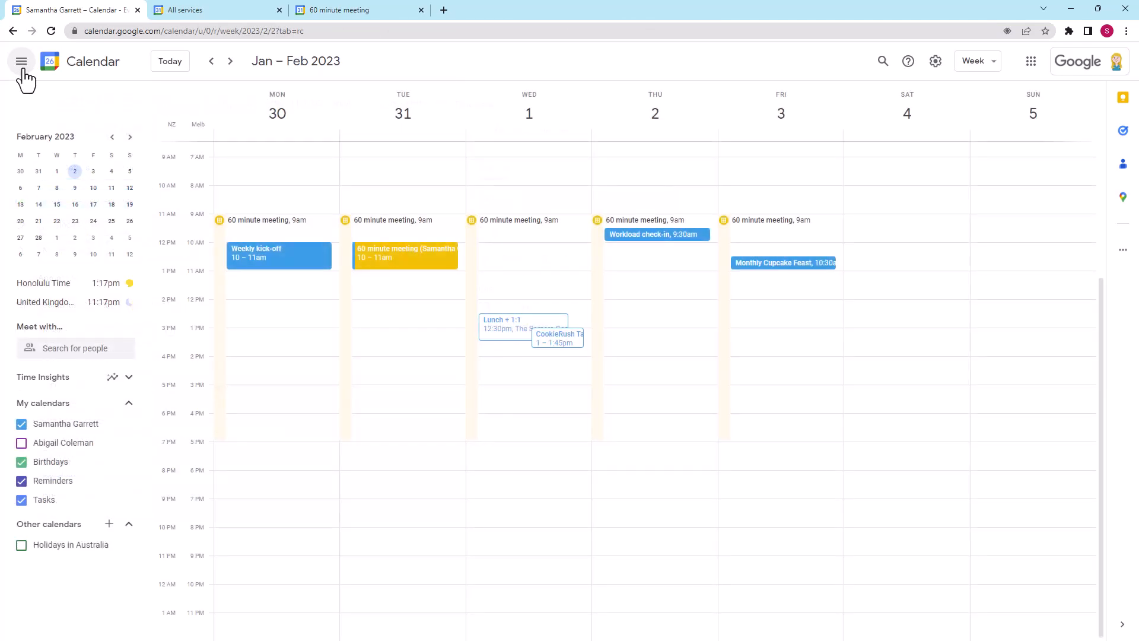